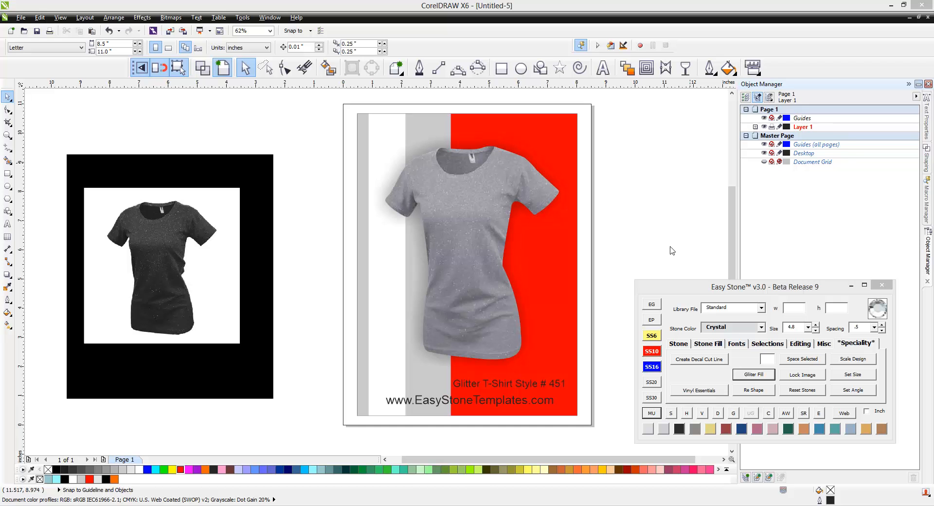
Step: Select the grey T-shirt bitmap, then the dark T-shirt bitmap, to list them under Layer 1
{"action": "left_click", "coordinate": [468, 229]}
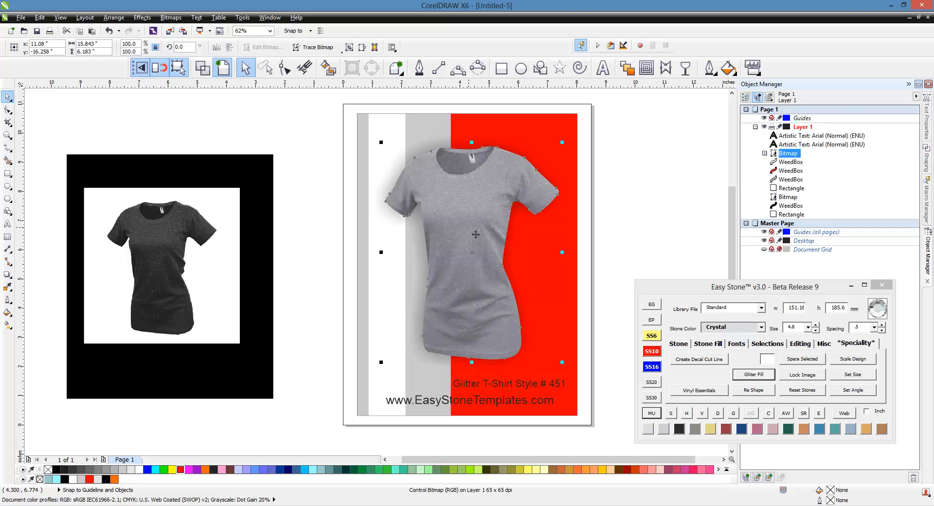
{"action": "left_click", "coordinate": [670, 234]}
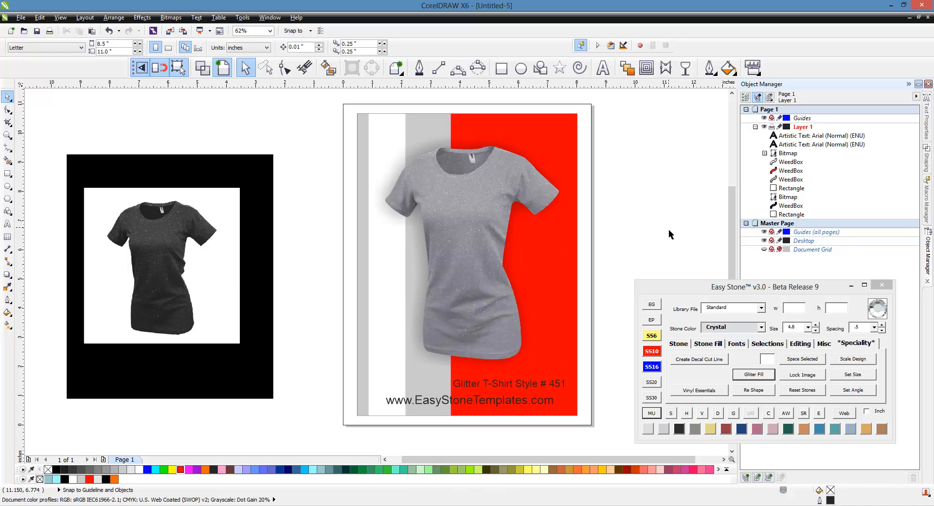
{"action": "left_click", "coordinate": [225, 277]}
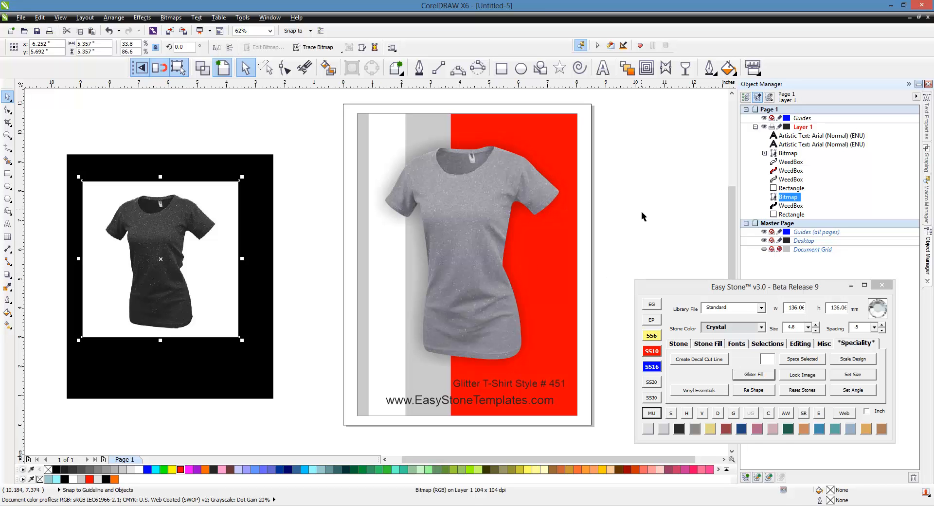
{"action": "left_click", "coordinate": [573, 125]}
{"action": "left_click", "coordinate": [752, 375]}
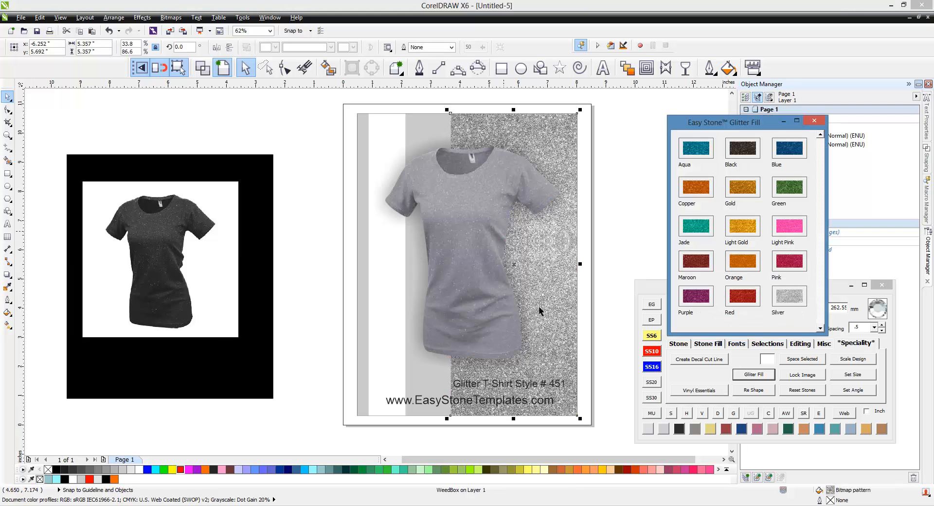
{"action": "left_click", "coordinate": [814, 120]}
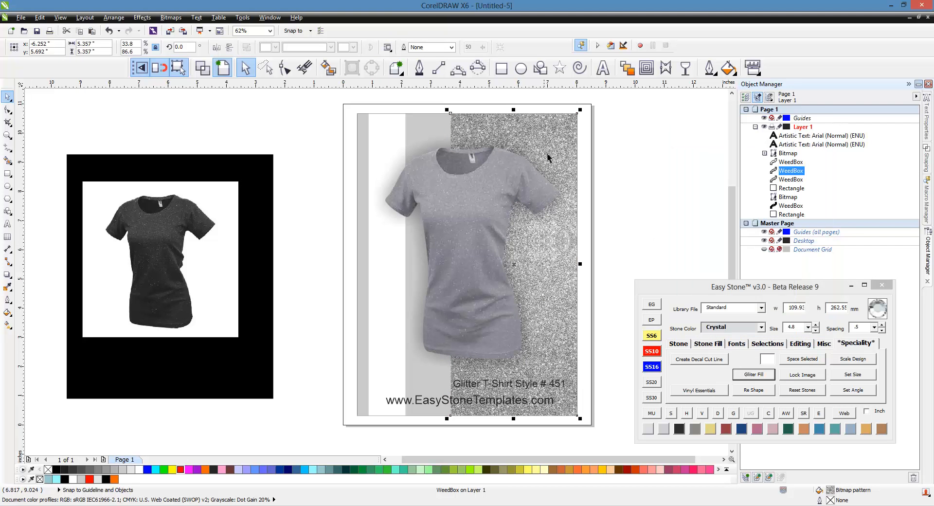
{"action": "left_click", "coordinate": [581, 135]}
{"action": "left_click", "coordinate": [560, 121]}
{"action": "left_click", "coordinate": [180, 469]}
{"action": "left_click", "coordinate": [666, 264]}
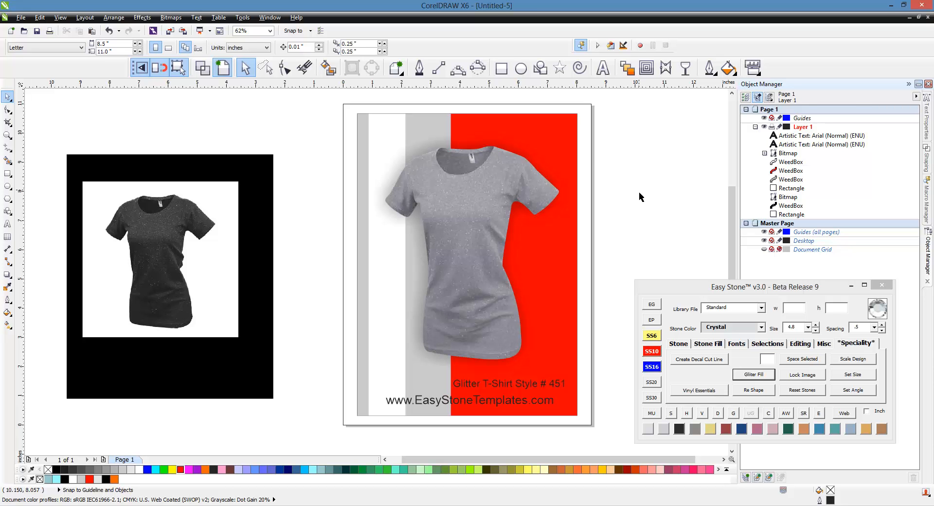
Step: Draw a square on the shirt's chest with a cyan fill and no outline
{"action": "left_click", "coordinate": [501, 68]}
{"action": "left_click_drag", "start_coordinate": [421, 182], "coordinate": [496, 245]}
{"action": "left_click", "coordinate": [305, 469]}
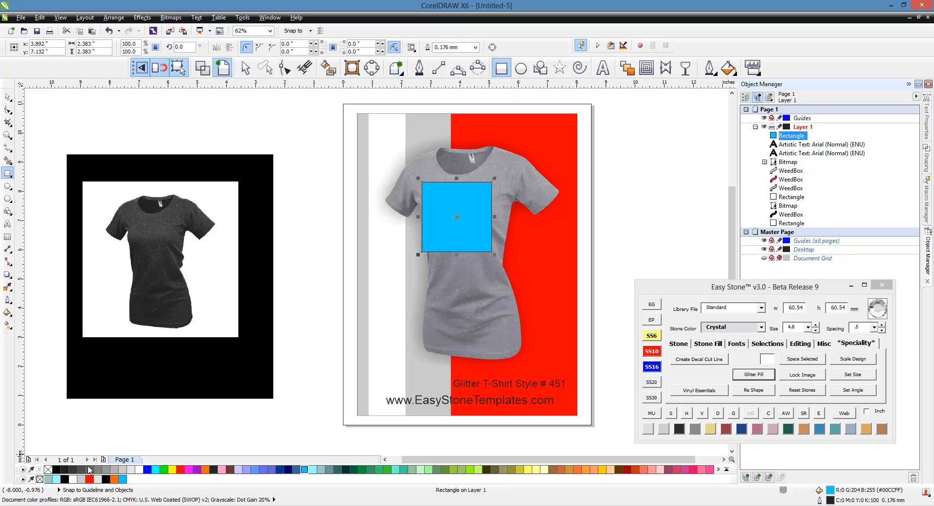
{"action": "right_click", "coordinate": [47, 469]}
{"action": "scroll", "coordinate": [486, 170], "scroll_direction": "up", "scroll_amount": 1}
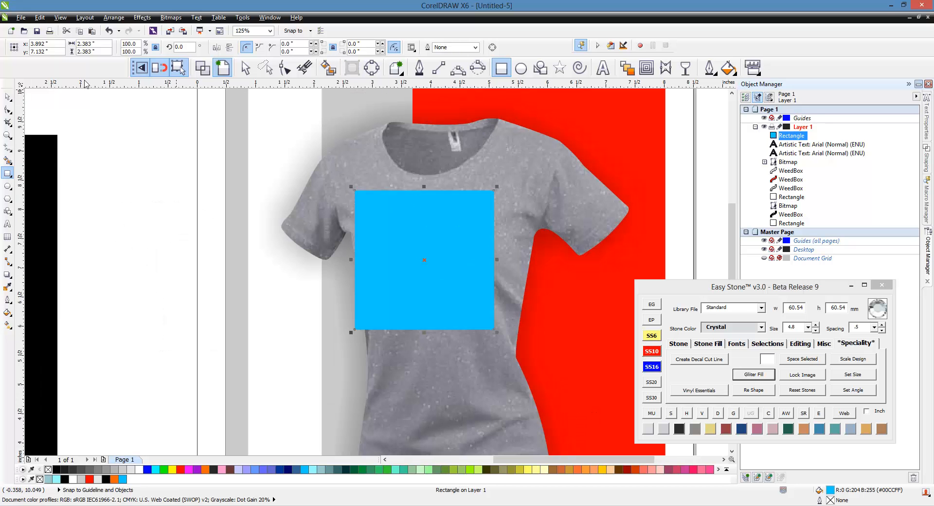
Step: Position the cyan square on the chest and name it 'Design Image Placeholder'
{"action": "left_click", "coordinate": [8, 96]}
{"action": "left_click_drag", "start_coordinate": [496, 199], "coordinate": [490, 220]}
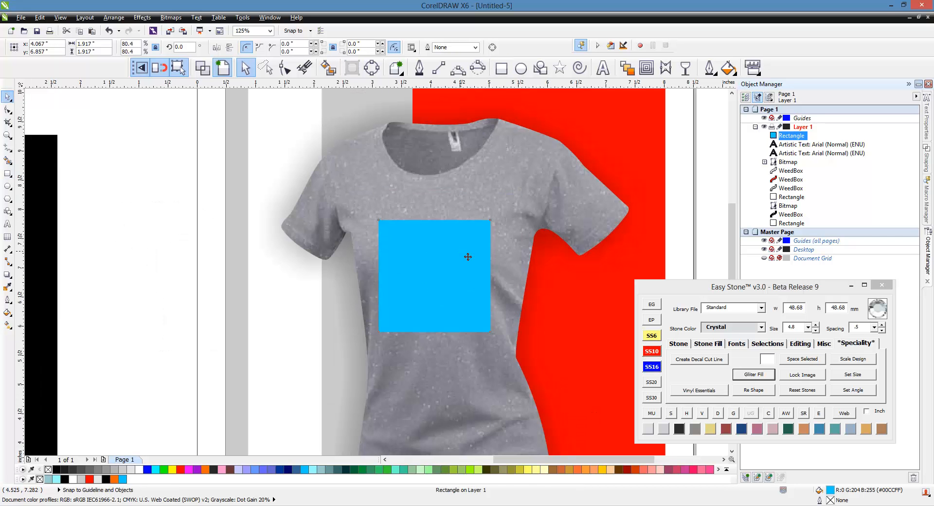
{"action": "left_click_drag", "start_coordinate": [467, 257], "coordinate": [470, 239]}
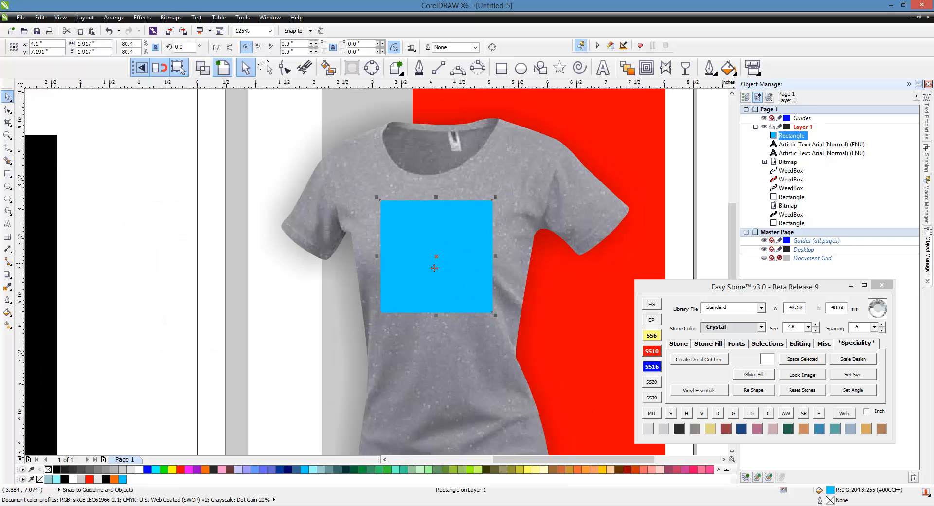
{"action": "left_click", "coordinate": [808, 137]}
{"action": "type", "text": "Design Image Place"}
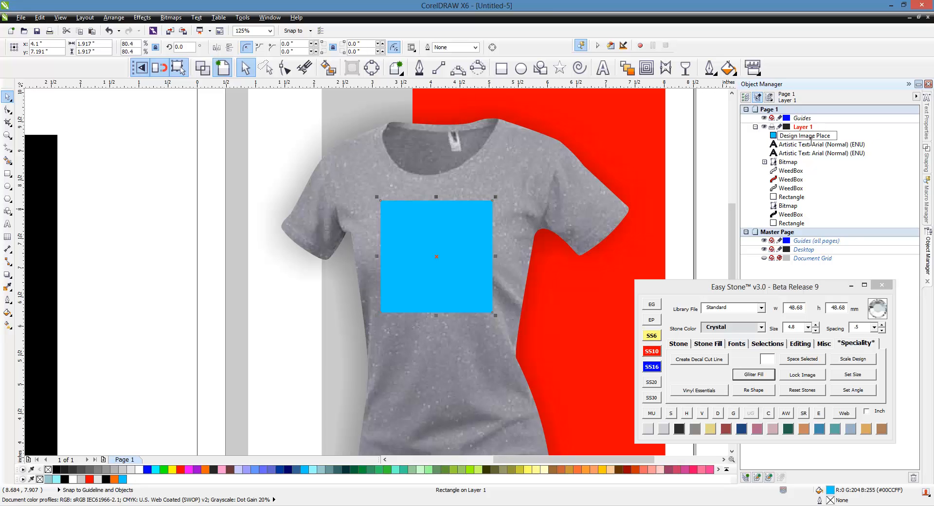
{"action": "type", "text": "holder"}
{"action": "left_click", "coordinate": [707, 239]}
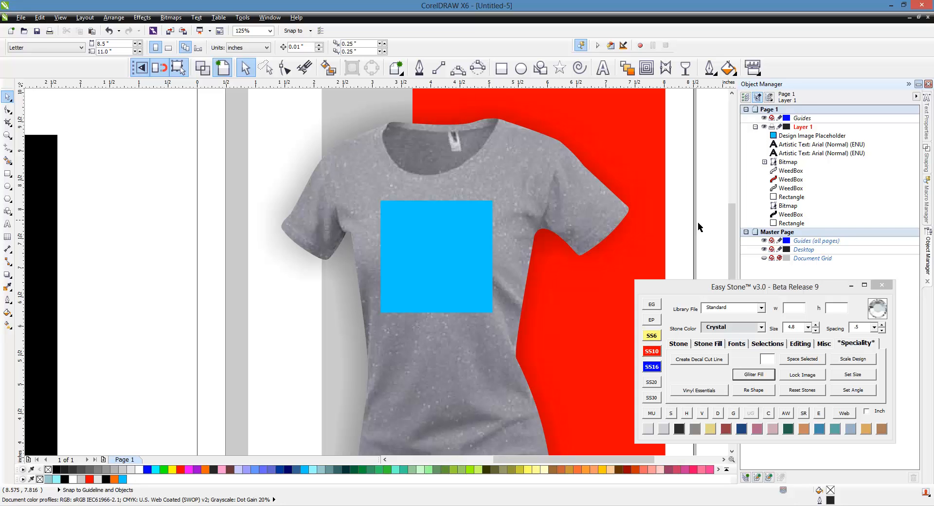
Step: Save the template under a new name in the Easy Stone Macro Proof Sheets folder
{"action": "left_click", "coordinate": [20, 18]}
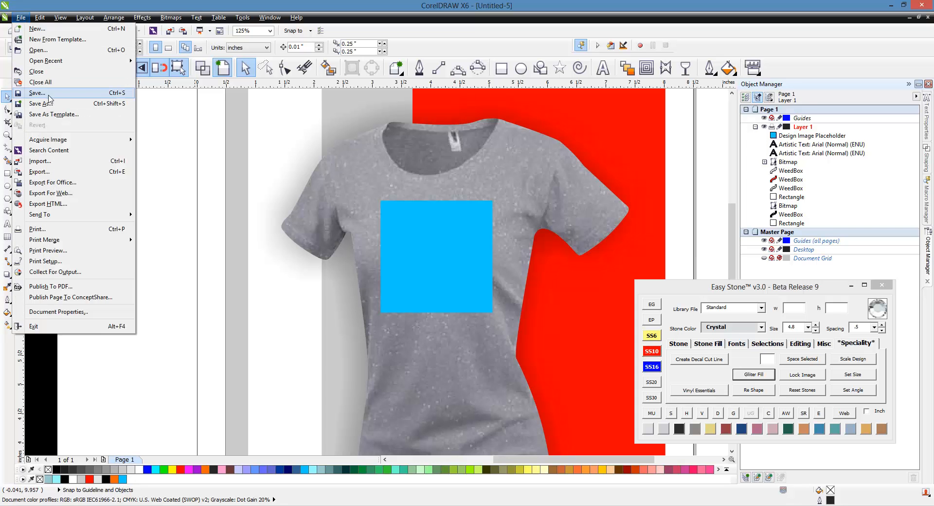
{"action": "left_click", "coordinate": [51, 104]}
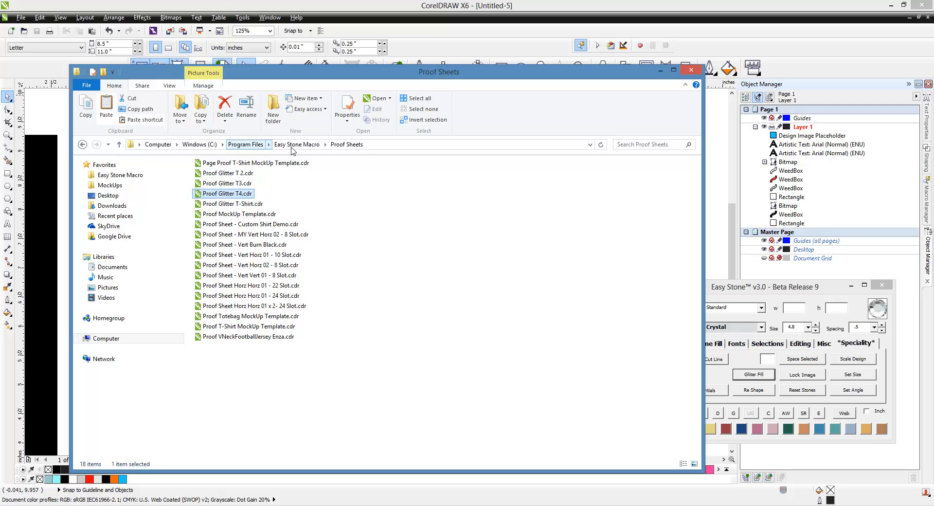
Step: Refresh the Proof Sheets folder to show Proof Glitter T5.cdr, then return to CorelDRAW
{"action": "left_click", "coordinate": [381, 281]}
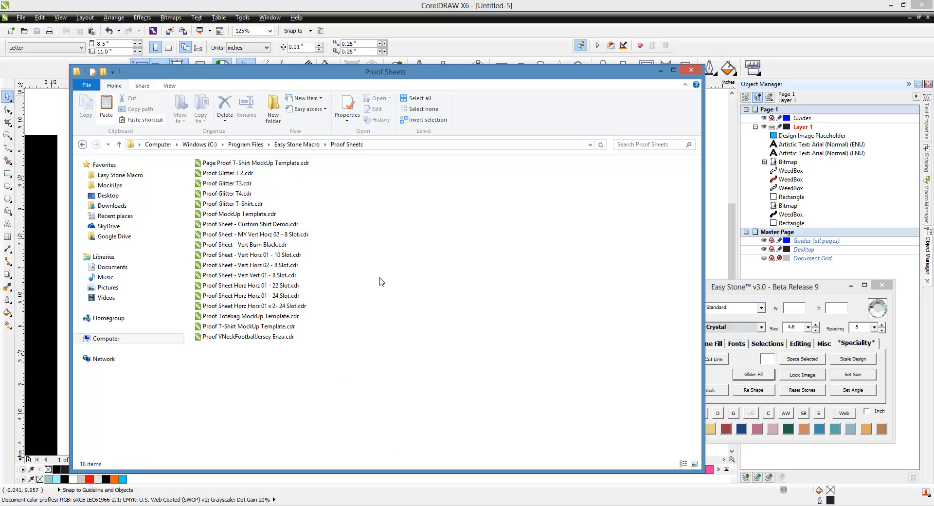
{"action": "key", "text": "Down"}
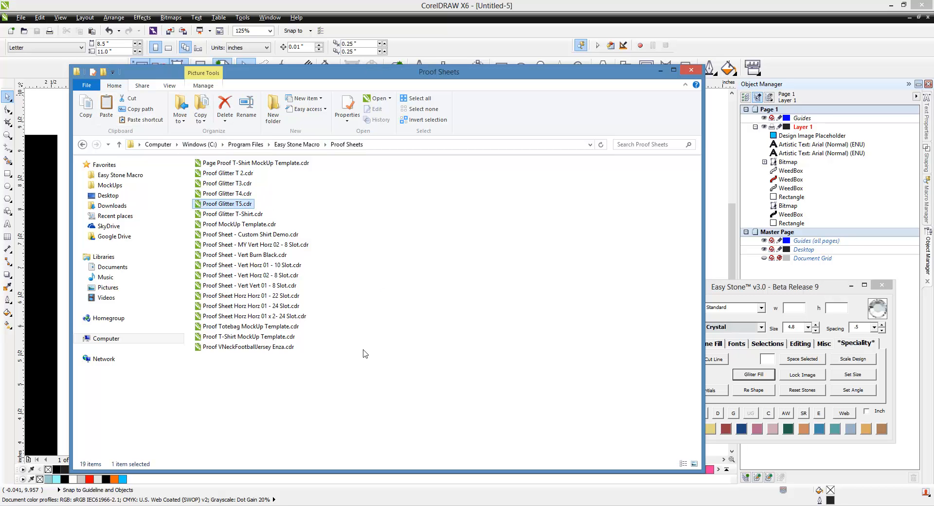
{"action": "left_click", "coordinate": [381, 6]}
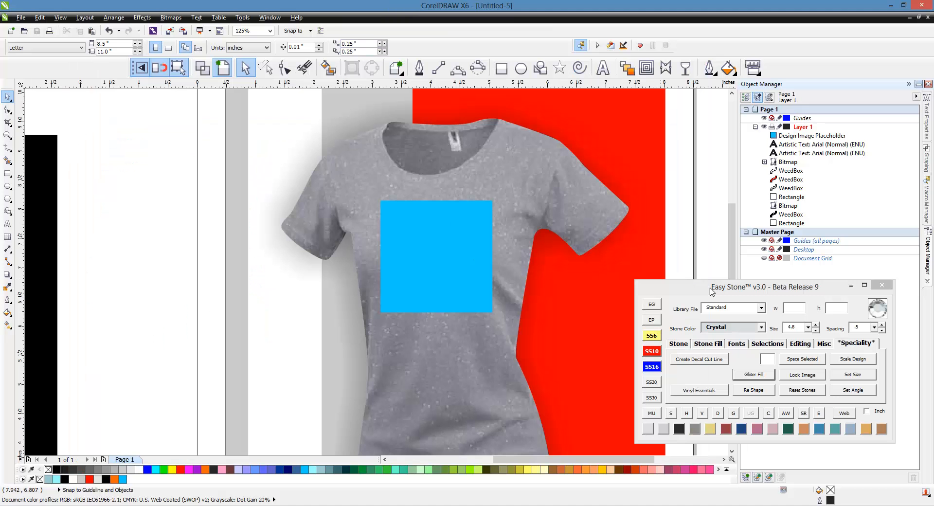
Step: Close the T-shirt template and marquee-select the left Mustangs Mom design
{"action": "left_click", "coordinate": [24, 19]}
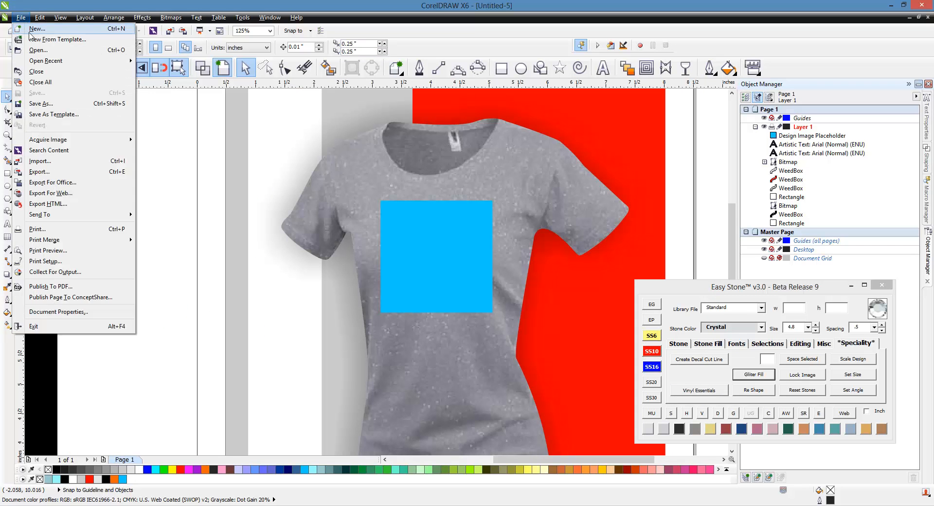
{"action": "left_click", "coordinate": [36, 71]}
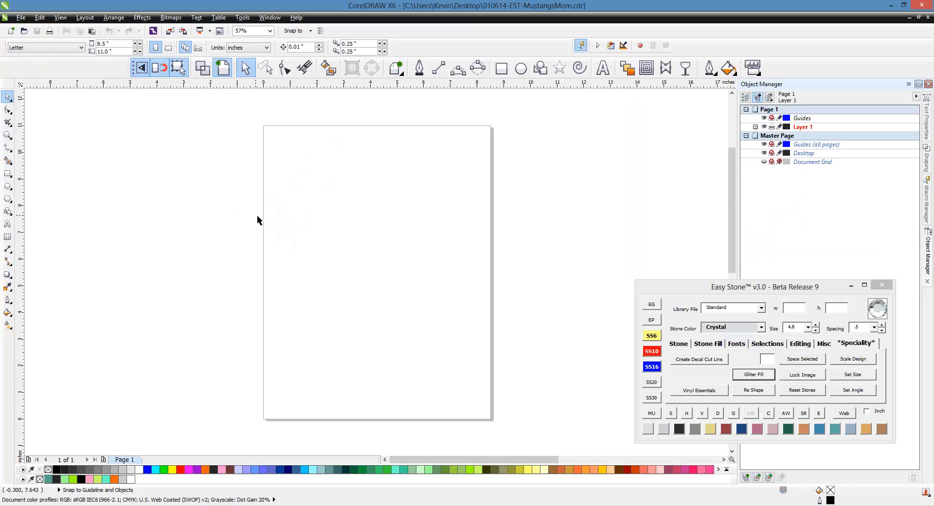
{"action": "scroll", "coordinate": [290, 208], "scroll_direction": "down", "scroll_amount": 4}
{"action": "scroll", "coordinate": [409, 433], "scroll_direction": "up", "scroll_amount": 2}
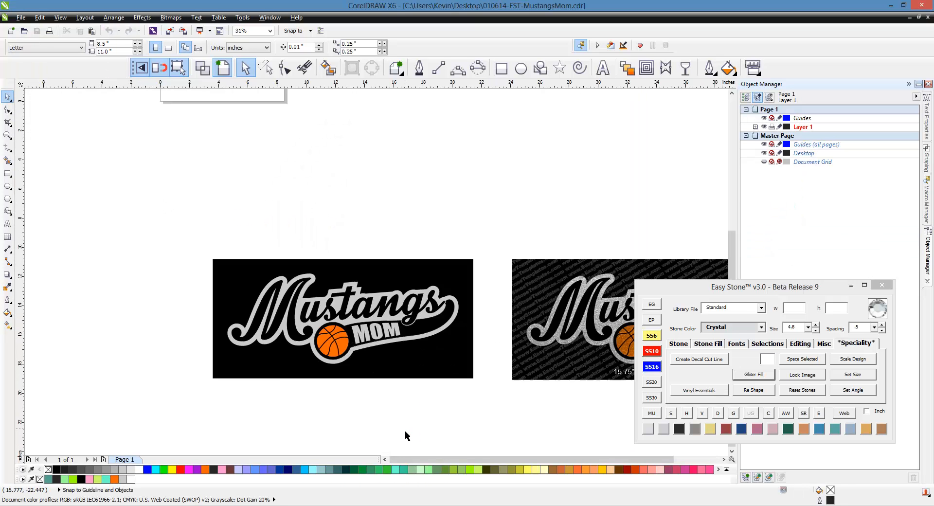
{"action": "left_click_drag", "start_coordinate": [165, 261], "coordinate": [480, 377]}
Step: Set Proof Glitter T5 as the proof form and reselect the whole Mustangs Mom artwork
{"action": "left_click", "coordinate": [652, 413]}
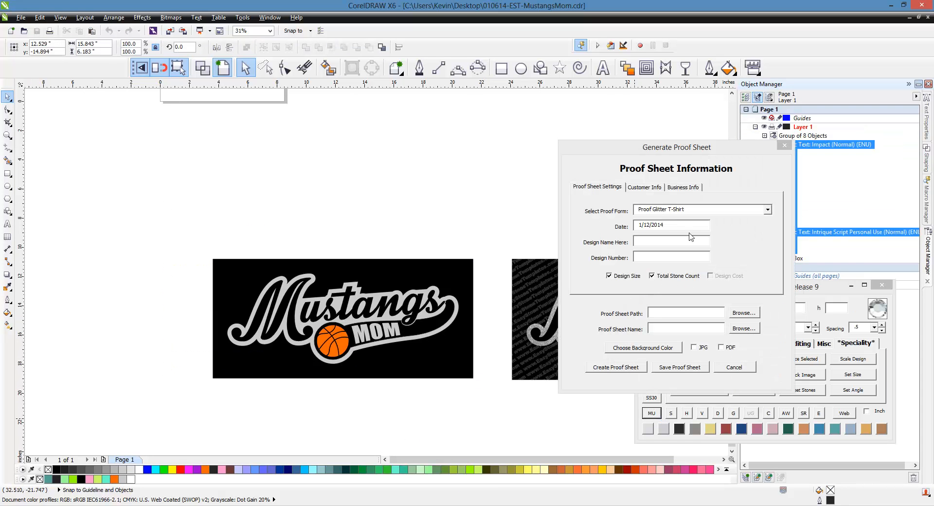
{"action": "left_click", "coordinate": [771, 210]}
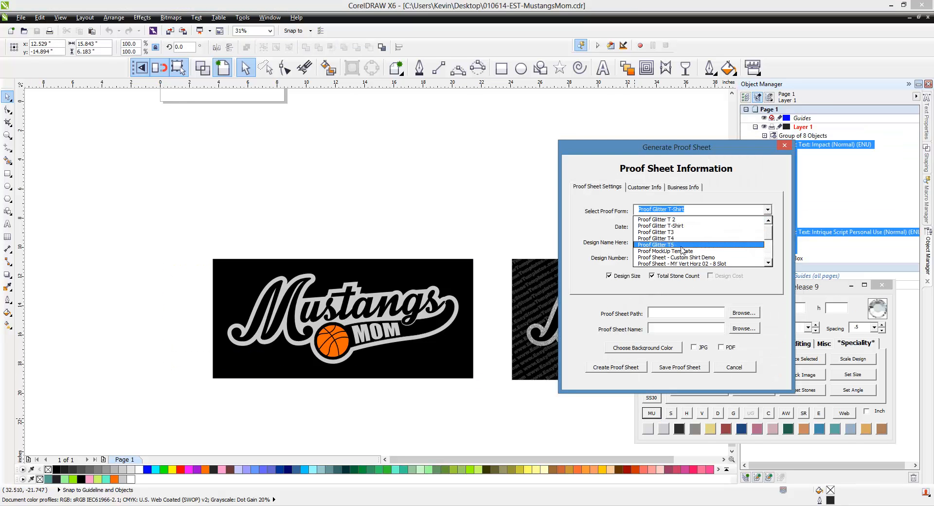
{"action": "left_click", "coordinate": [687, 244]}
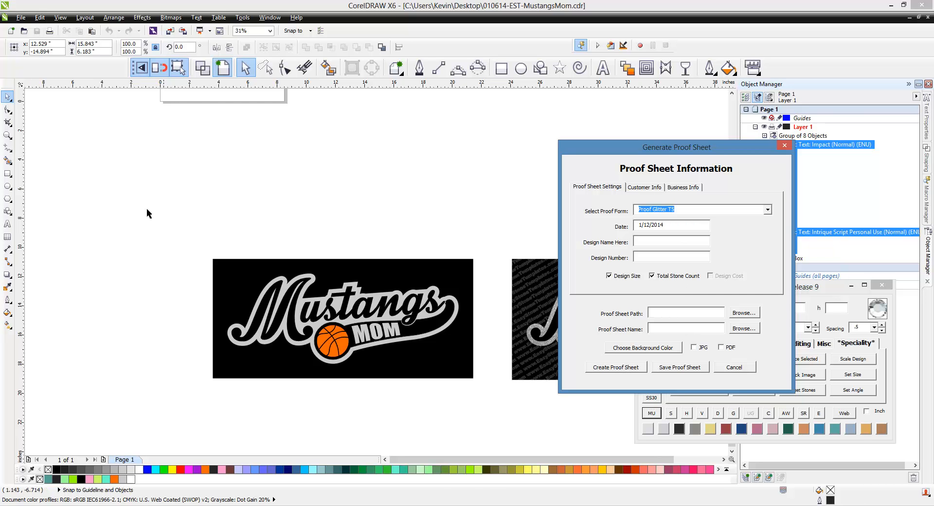
{"action": "left_click", "coordinate": [182, 259]}
{"action": "left_click_drag", "start_coordinate": [183, 259], "coordinate": [474, 376]}
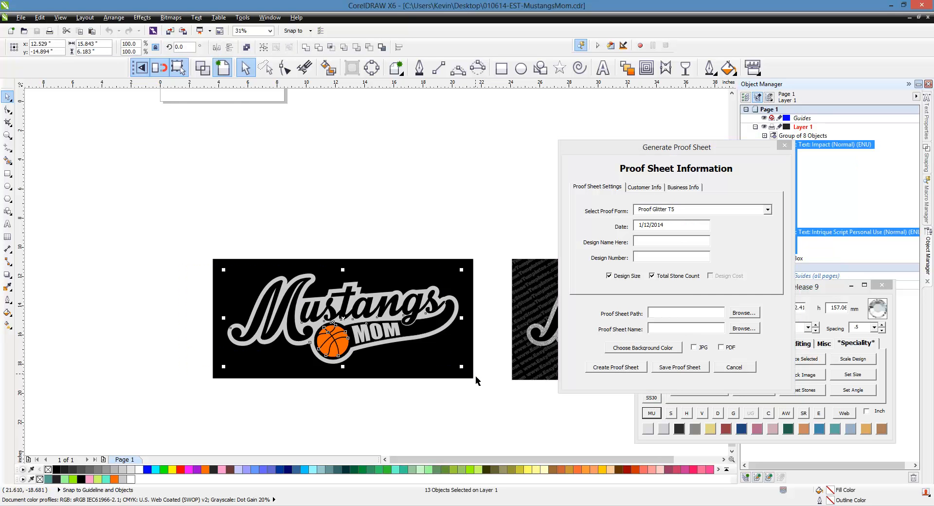
Step: Generate the proof sheet even though some proof fields are missing
{"action": "left_click", "coordinate": [627, 368]}
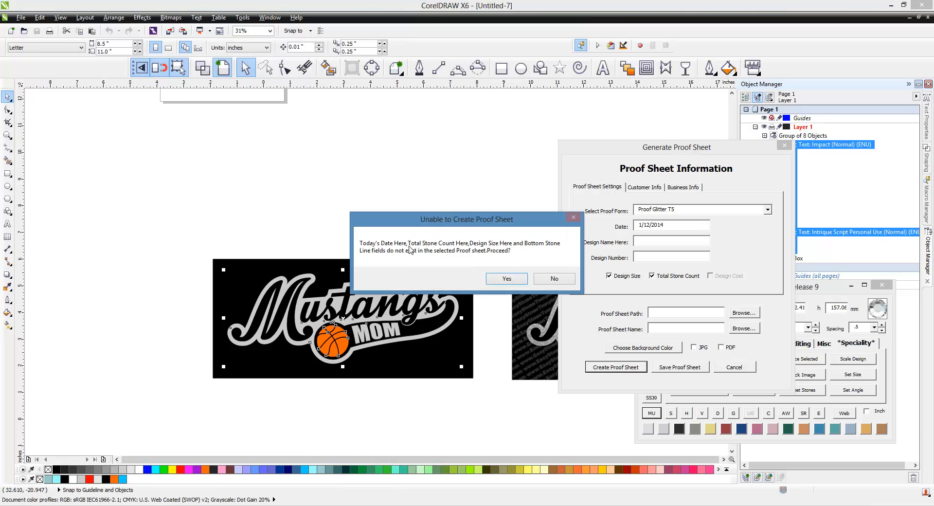
{"action": "left_click", "coordinate": [509, 280]}
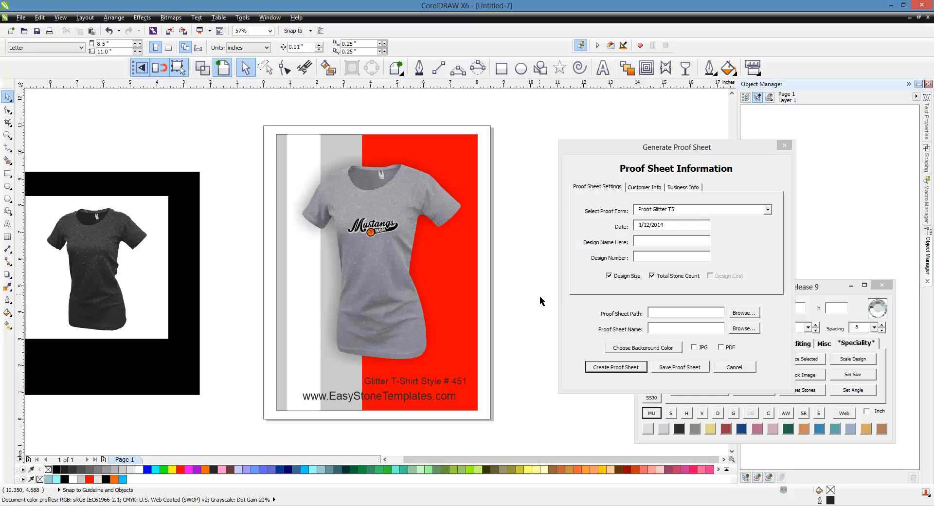
{"action": "scroll", "coordinate": [361, 229], "scroll_direction": "up", "scroll_amount": 3}
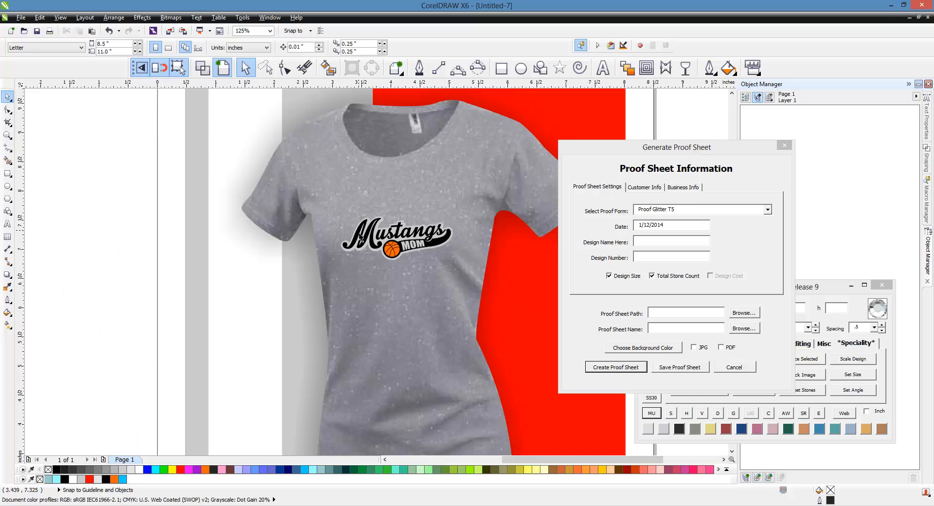
{"action": "scroll", "coordinate": [360, 237], "scroll_direction": "down", "scroll_amount": 3}
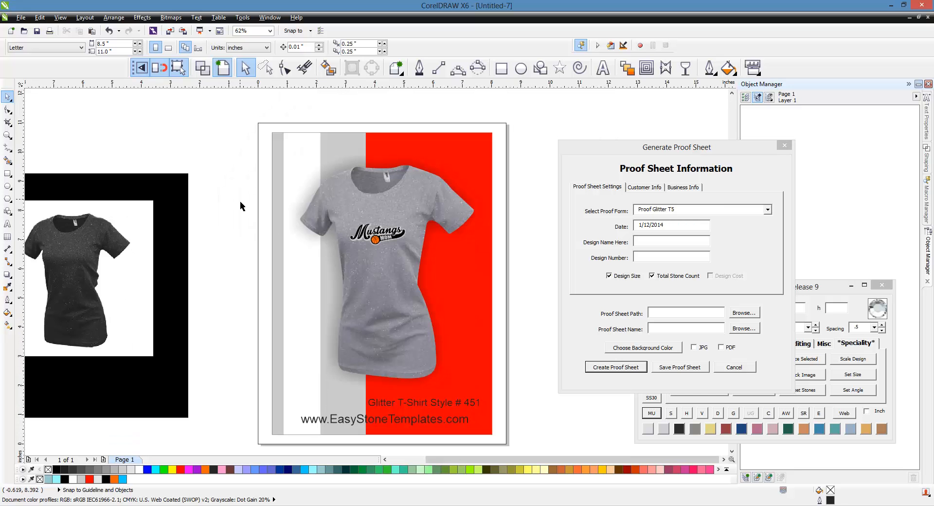
Step: Enlarge the Mustangs Mom logo on the T-shirt mock-up to about 112%
{"action": "left_click_drag", "start_coordinate": [240, 200], "coordinate": [437, 273]}
{"action": "scroll", "coordinate": [437, 219], "scroll_direction": "up", "scroll_amount": 4}
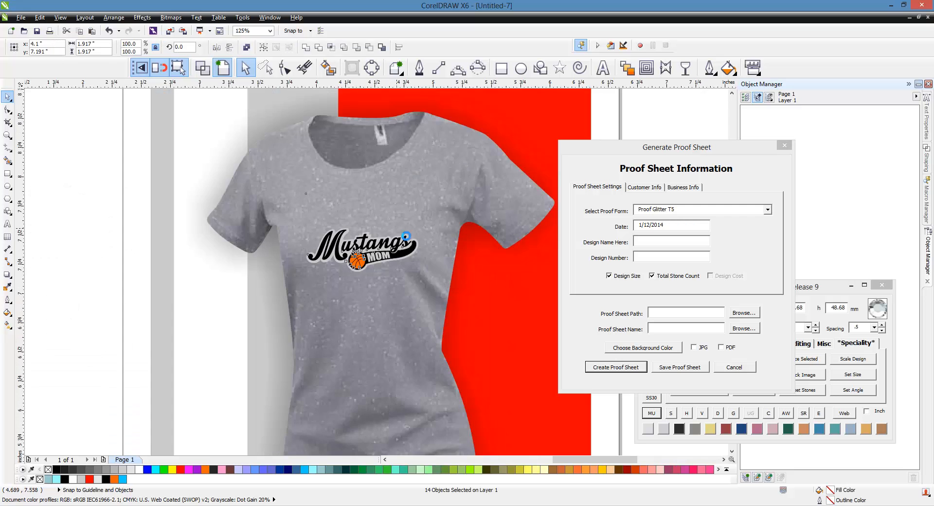
{"action": "left_click_drag", "start_coordinate": [443, 156], "coordinate": [471, 151]}
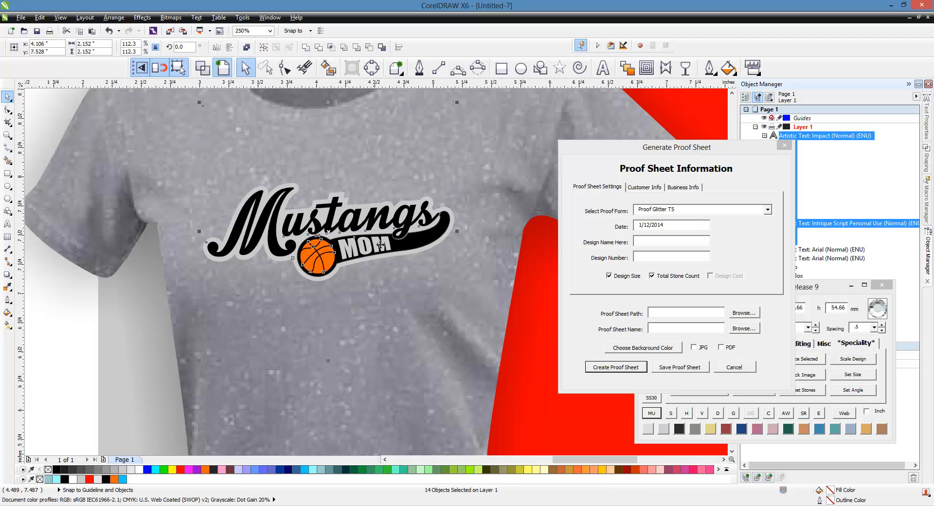
{"action": "scroll", "coordinate": [387, 258], "scroll_direction": "down", "scroll_amount": 2}
{"action": "left_click", "coordinate": [101, 235]}
Step: Close the T-shirt mock-up without saving it
{"action": "scroll", "coordinate": [244, 257], "scroll_direction": "down", "scroll_amount": 2}
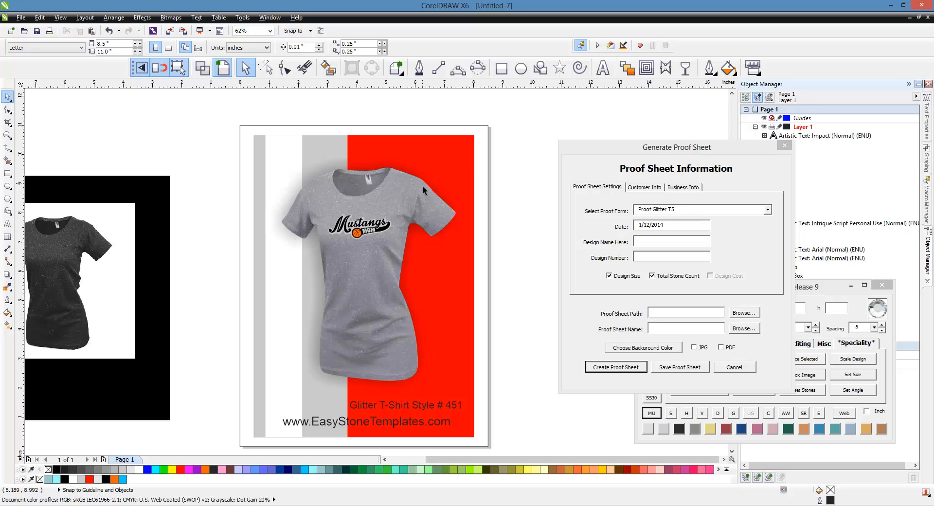
{"action": "left_click", "coordinate": [927, 18]}
{"action": "left_click", "coordinate": [475, 277]}
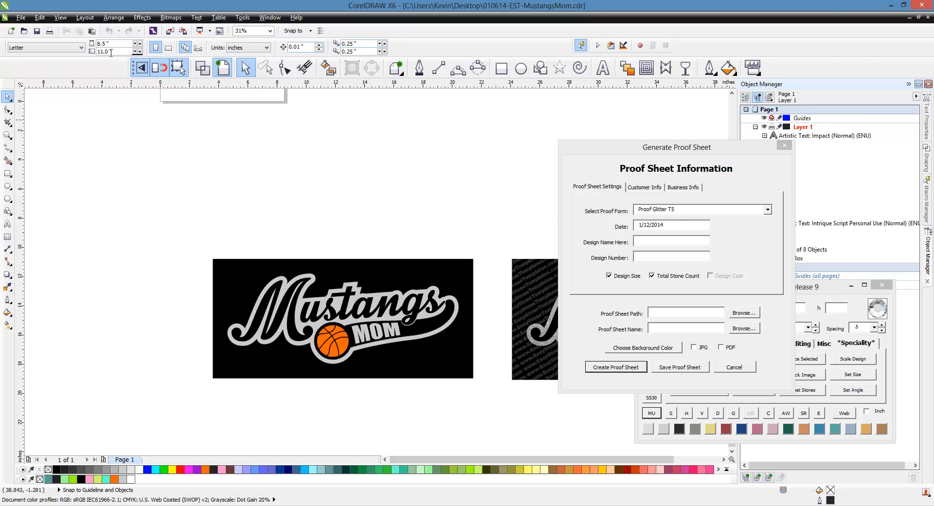
Step: Close the MustangsMom file and dismiss the proof sheet and Easy Prep dialogs
{"action": "left_click", "coordinate": [21, 17]}
{"action": "left_click", "coordinate": [34, 72]}
{"action": "left_click", "coordinate": [784, 145]}
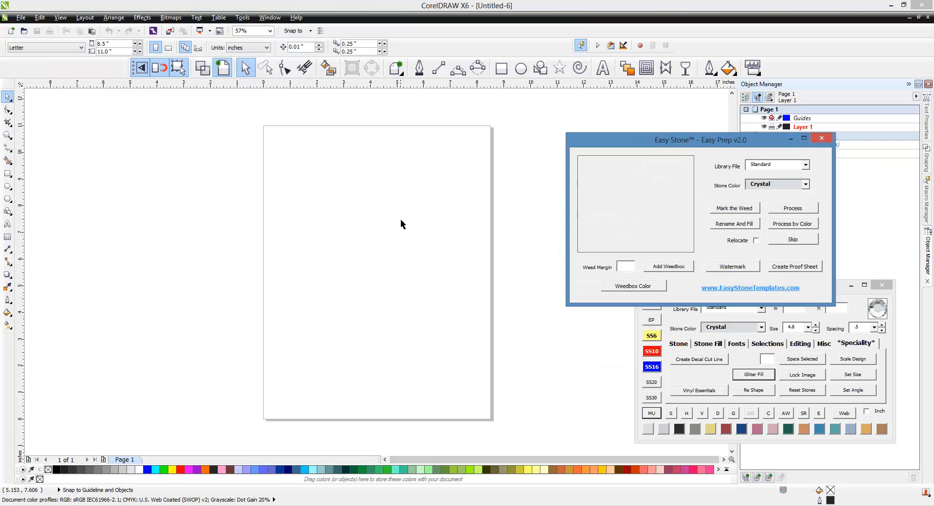
{"action": "left_click", "coordinate": [825, 139]}
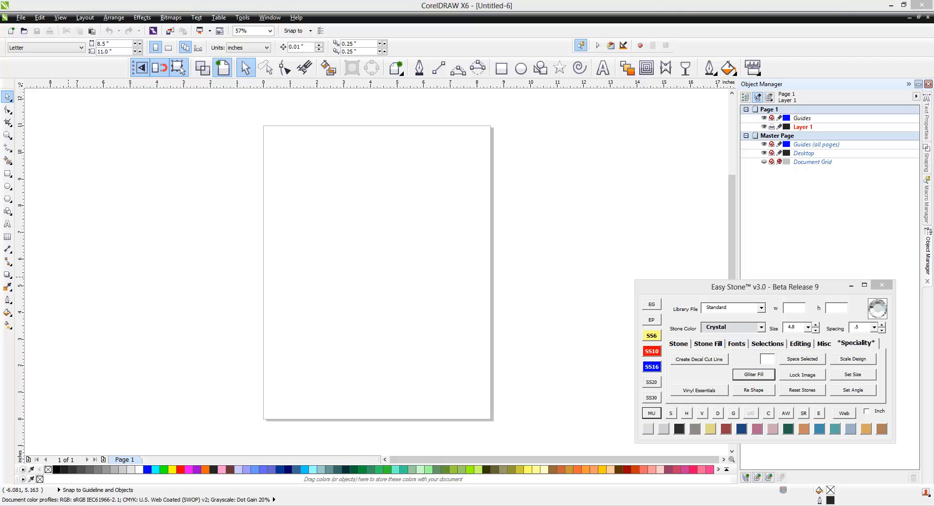
{"action": "left_click", "coordinate": [412, 298]}
Step: Import the bee Girl EPS artwork onto the blank page
{"action": "left_click_drag", "start_coordinate": [0, 272], "coordinate": [388, 257]}
{"action": "left_click", "coordinate": [455, 305]}
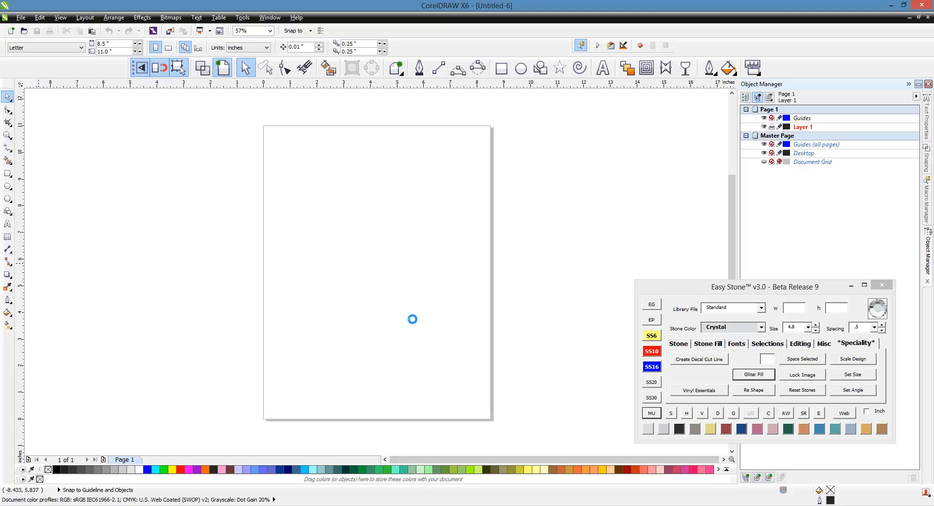
{"action": "scroll", "coordinate": [488, 382], "scroll_direction": "down", "scroll_amount": 3}
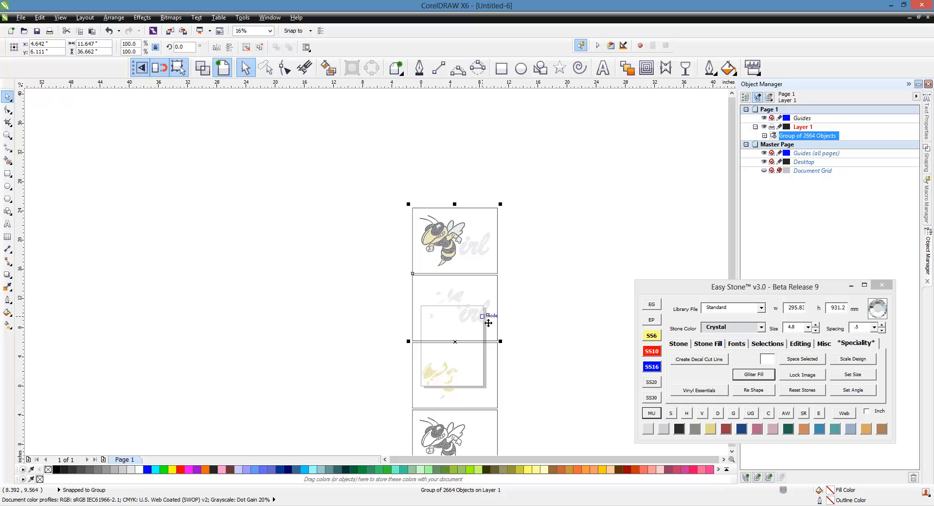
{"action": "scroll", "coordinate": [393, 233], "scroll_direction": "down", "scroll_amount": 2}
{"action": "scroll", "coordinate": [424, 275], "scroll_direction": "up", "scroll_amount": 2}
Step: Ungroup the bee artwork and delete the lower copies, keeping only the coloured version
{"action": "right_click", "coordinate": [441, 270]}
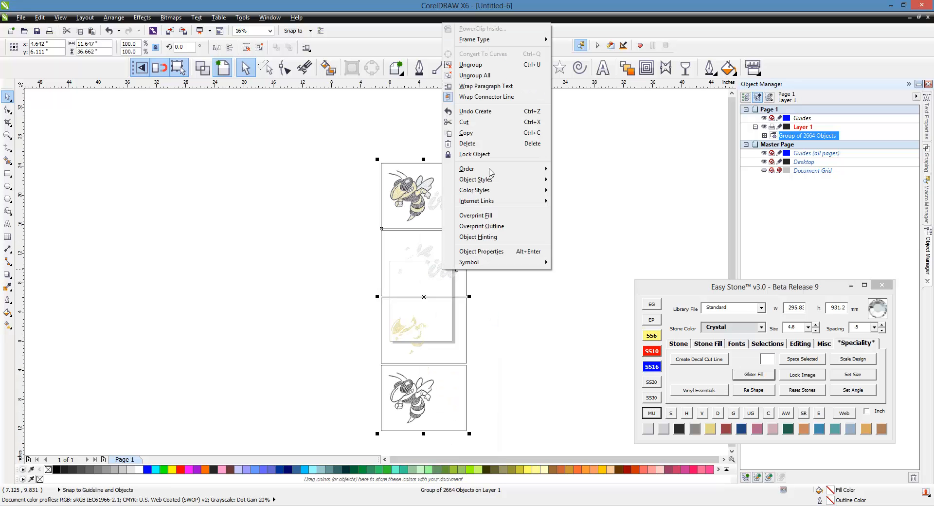
{"action": "left_click", "coordinate": [481, 76]}
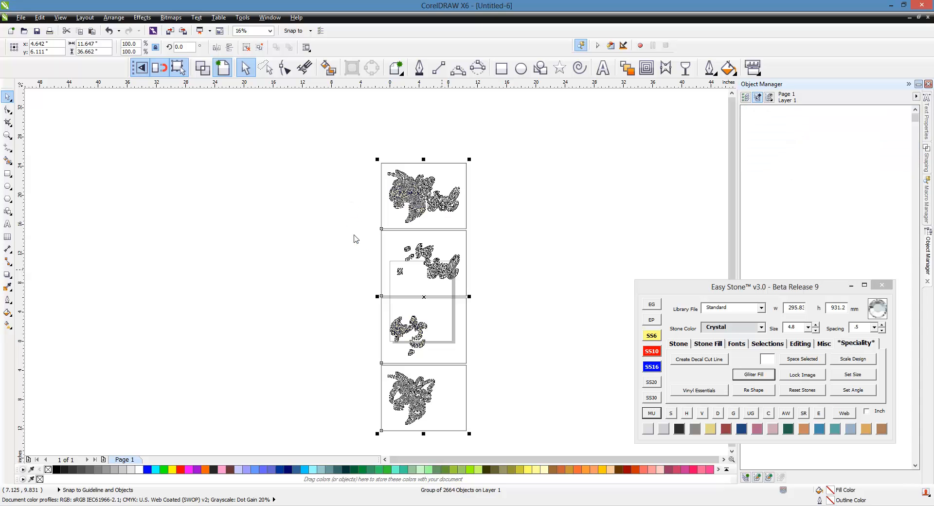
{"action": "left_click_drag", "start_coordinate": [359, 225], "coordinate": [489, 438]}
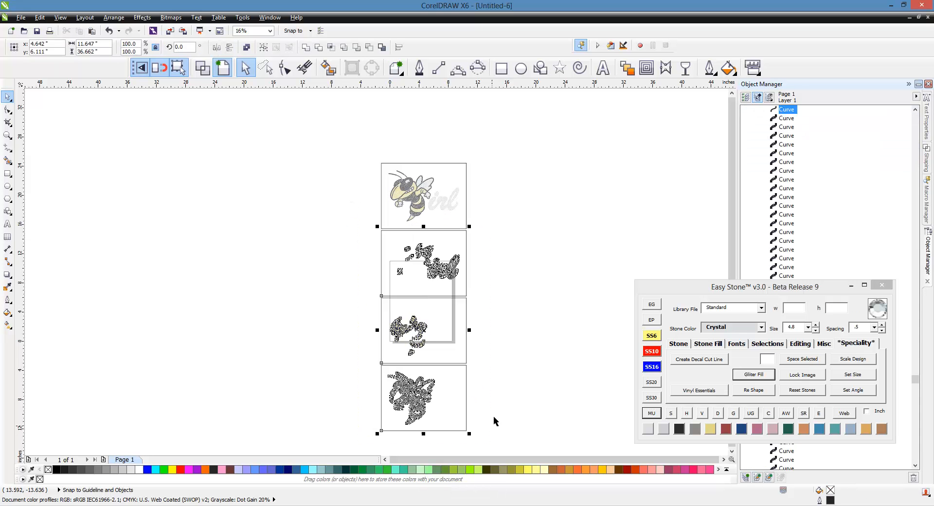
{"action": "key", "text": "Delete"}
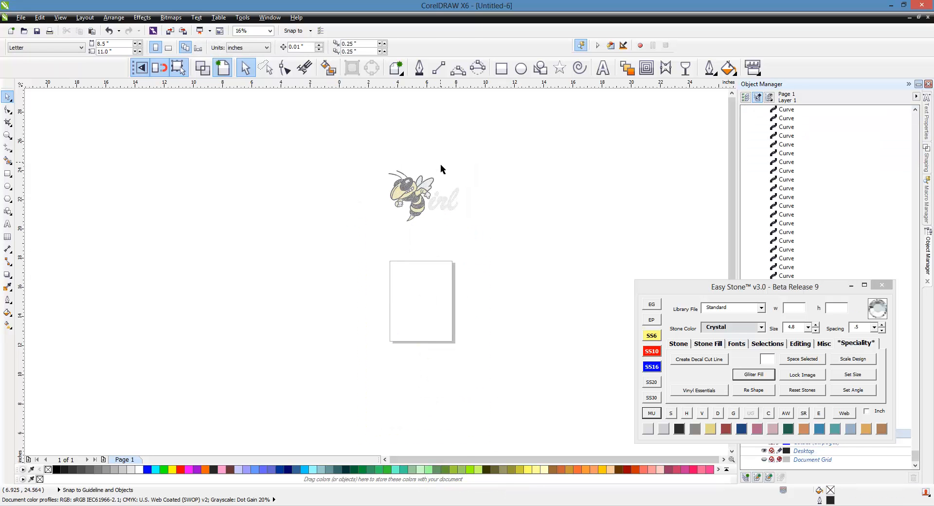
{"action": "scroll", "coordinate": [442, 166], "scroll_direction": "up", "scroll_amount": 2}
{"action": "scroll", "coordinate": [441, 173], "scroll_direction": "up", "scroll_amount": 2}
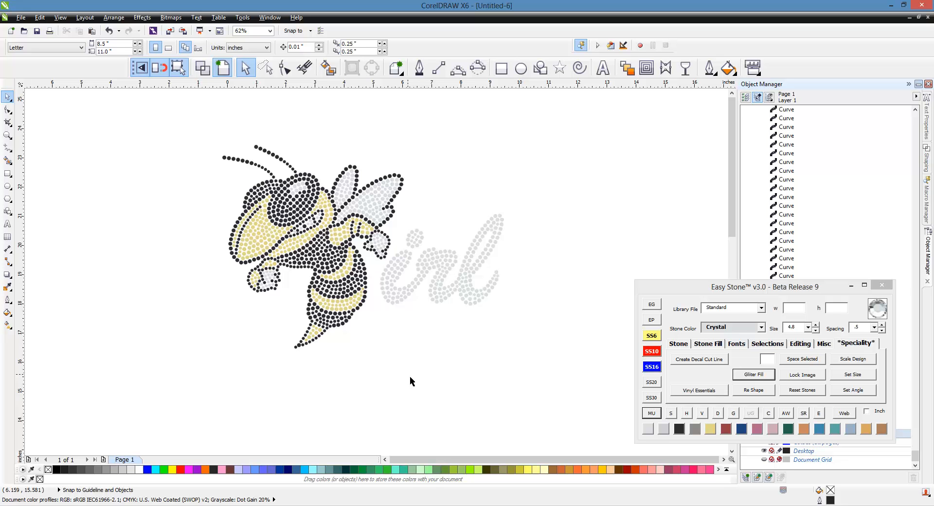
{"action": "left_click", "coordinate": [692, 289]}
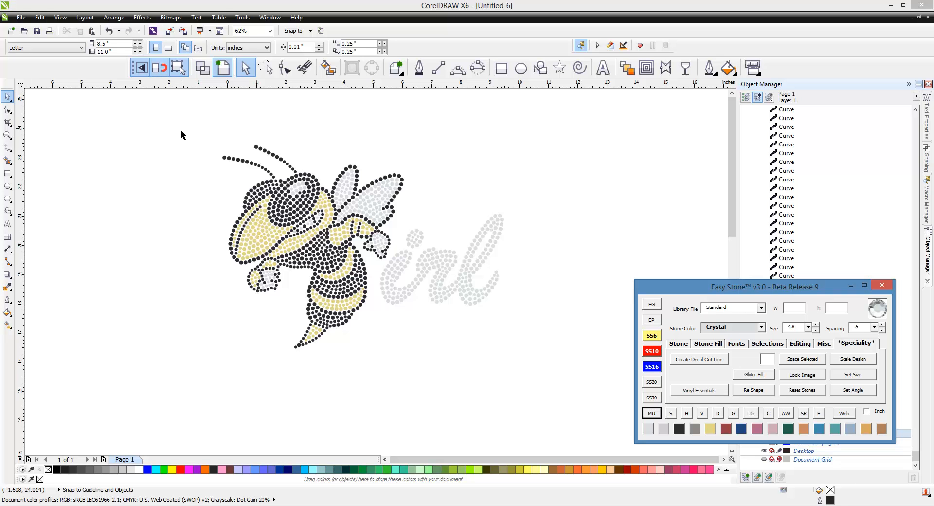
Step: Select the bee design, start Process by Color and assign Jet Black to the black stones
{"action": "left_click", "coordinate": [164, 132]}
{"action": "left_click_drag", "start_coordinate": [164, 132], "coordinate": [562, 386]}
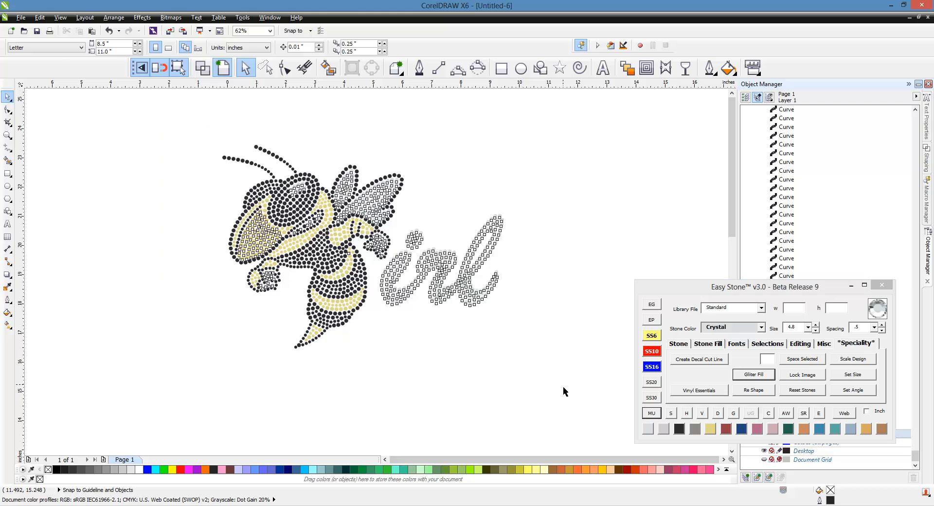
{"action": "left_click", "coordinate": [651, 319]}
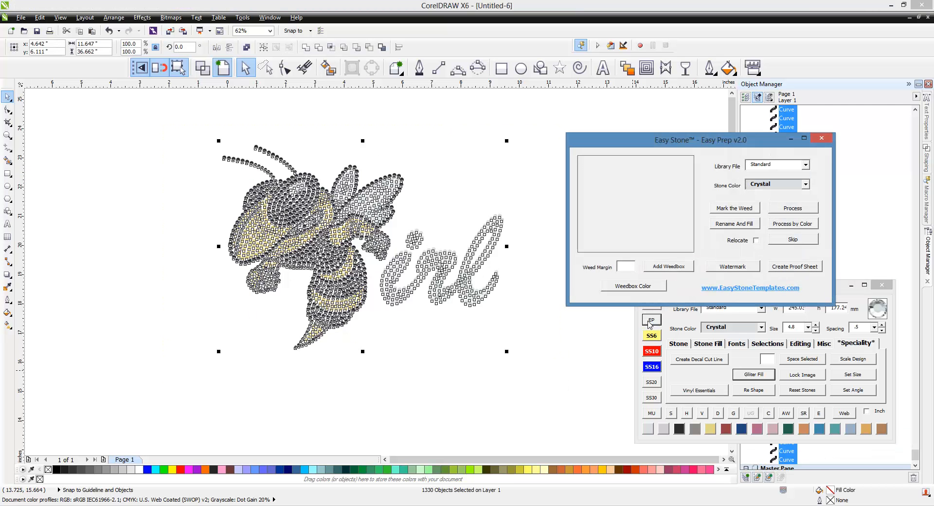
{"action": "left_click", "coordinate": [782, 225]}
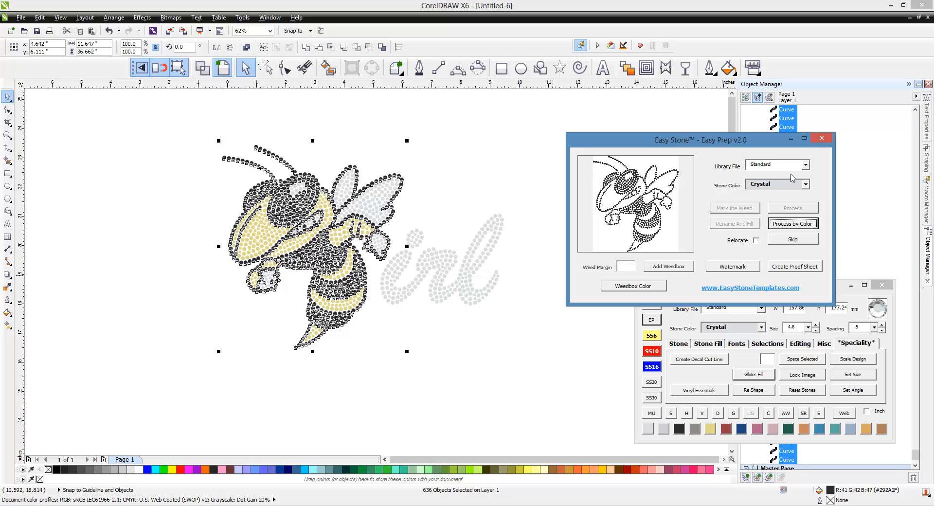
{"action": "left_click", "coordinate": [810, 183]}
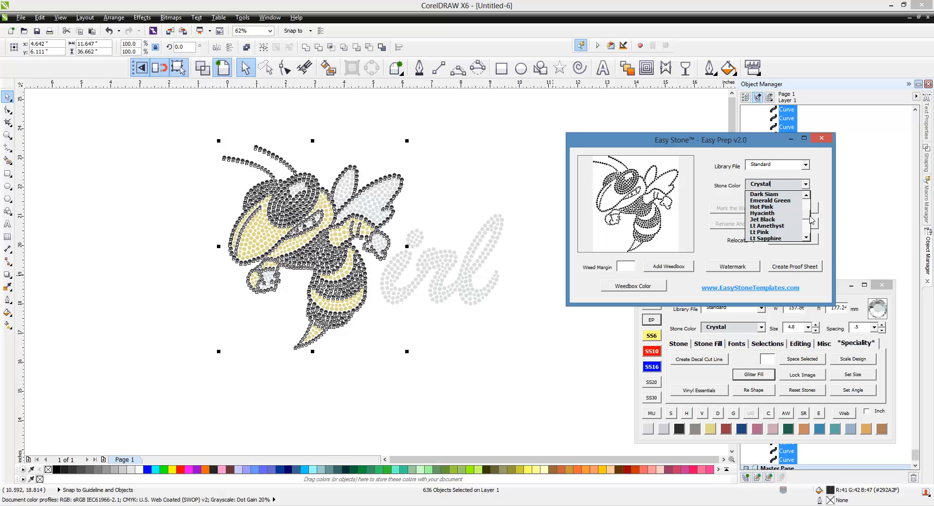
{"action": "left_click", "coordinate": [766, 219]}
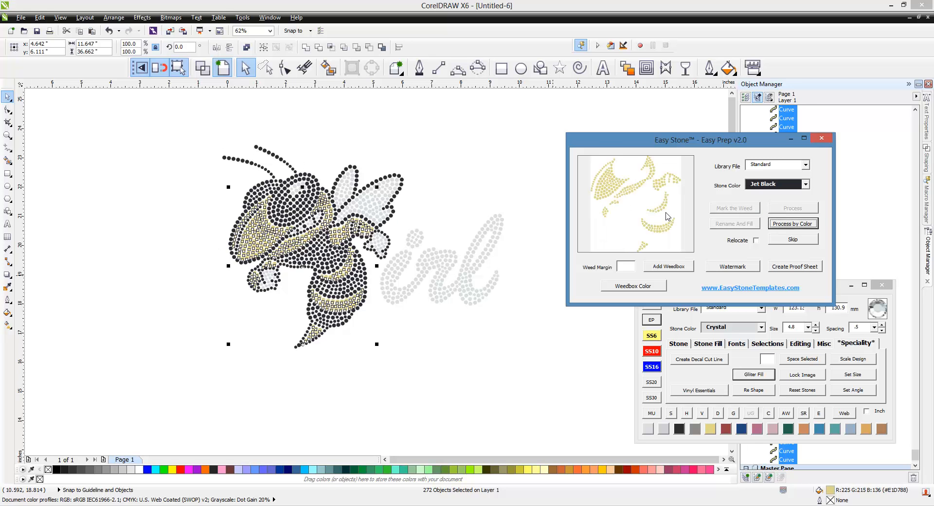
Step: Assign Citrine to the gold stones and Crystal to the grey Girl lettering, finishing processing
{"action": "left_click", "coordinate": [805, 184]}
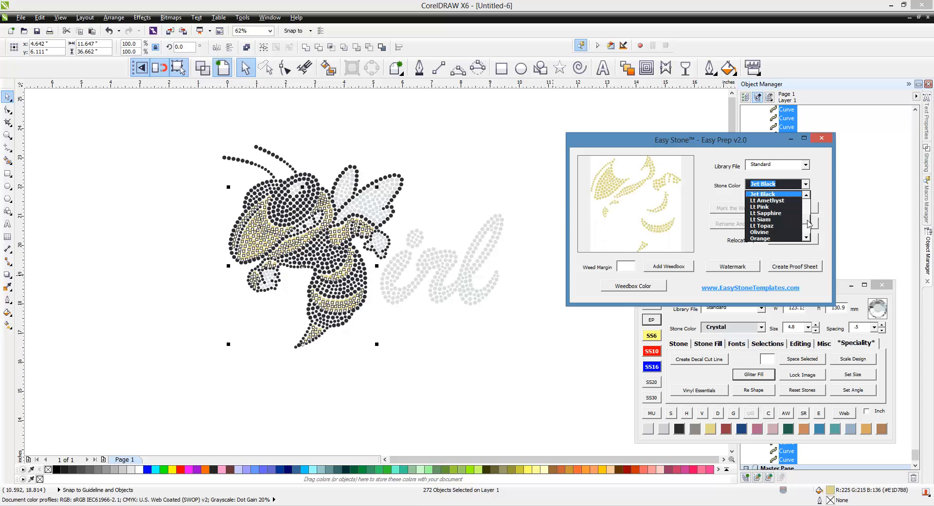
{"action": "scroll", "coordinate": [809, 224], "scroll_direction": "up", "scroll_amount": 5}
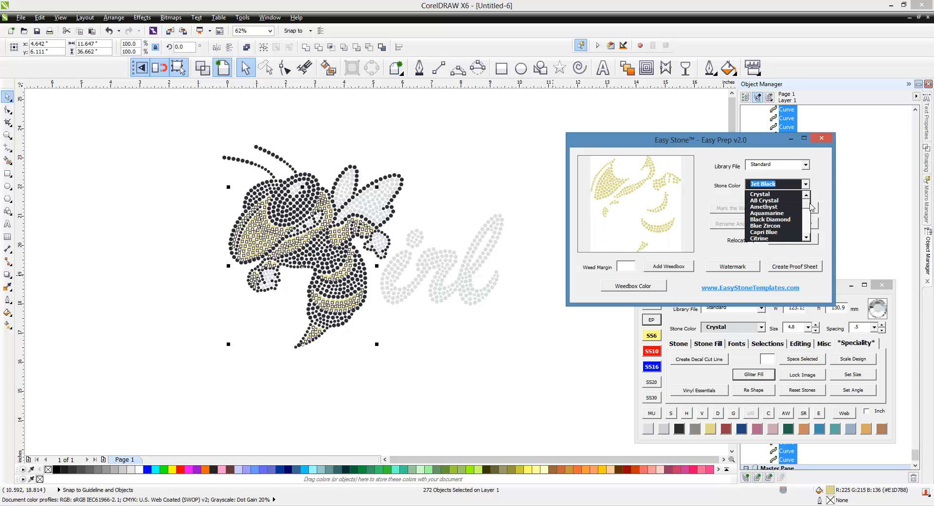
{"action": "left_click", "coordinate": [782, 238]}
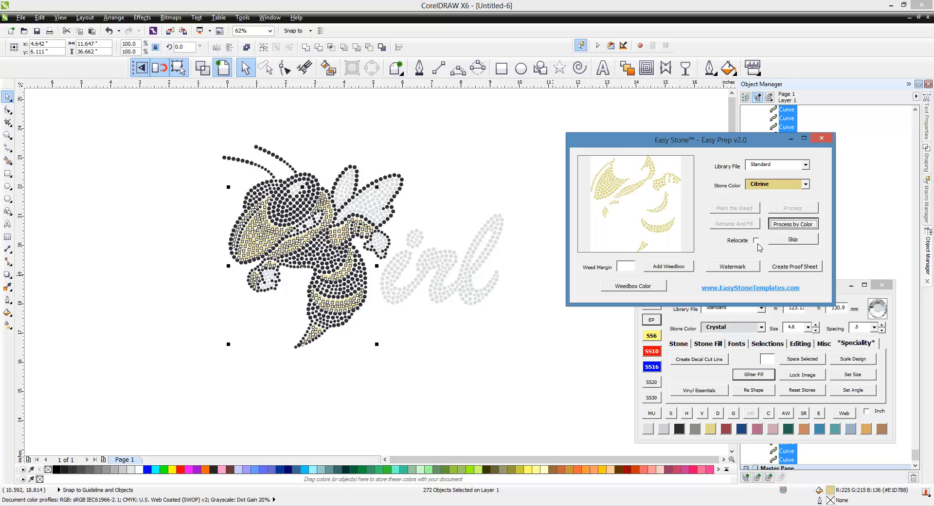
{"action": "left_click", "coordinate": [805, 185]}
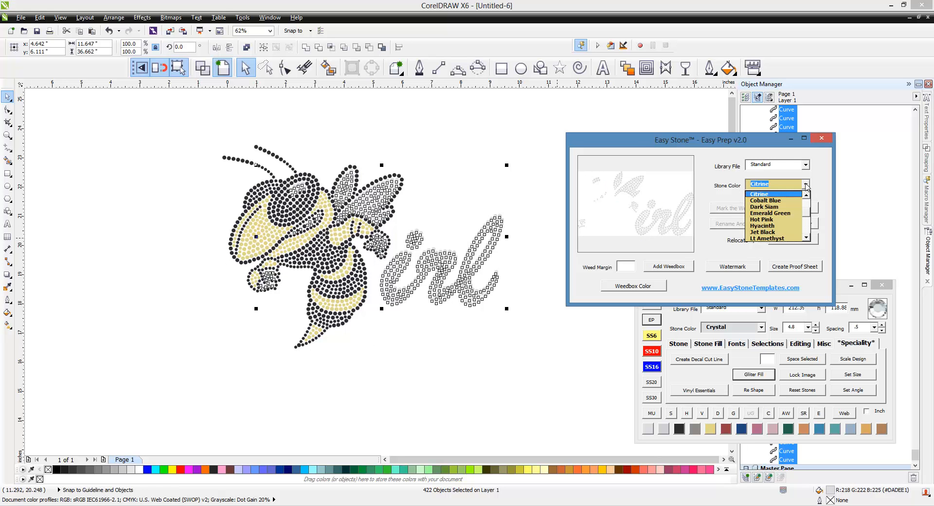
{"action": "scroll", "coordinate": [778, 214], "scroll_direction": "down", "scroll_amount": 3}
{"action": "left_click", "coordinate": [770, 201]}
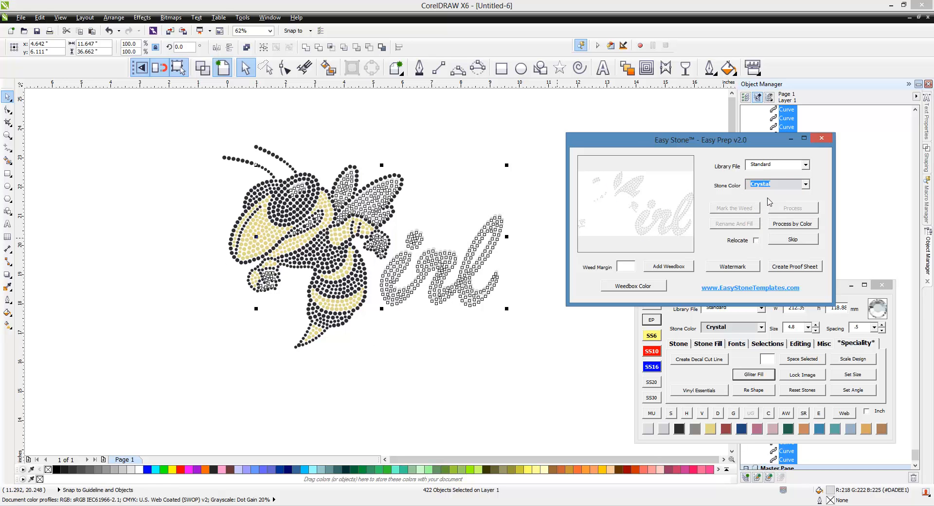
{"action": "left_click", "coordinate": [799, 225]}
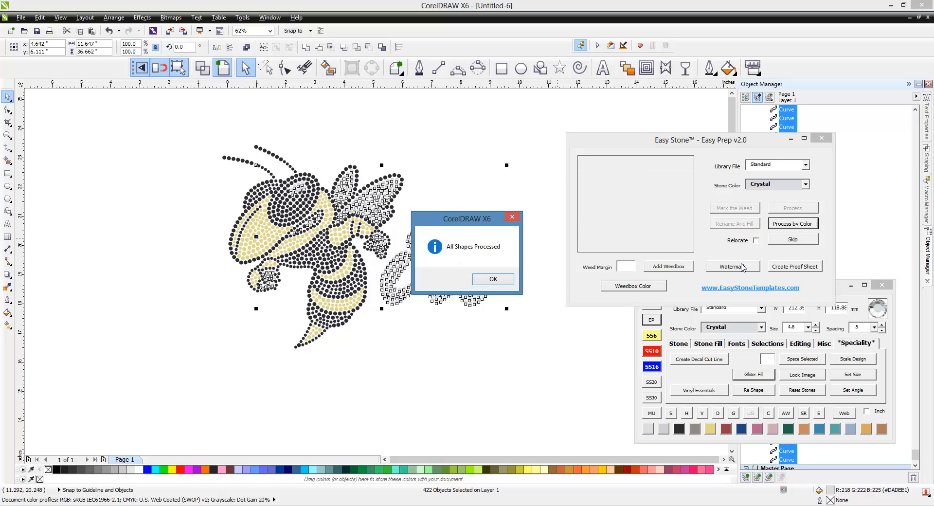
{"action": "left_click", "coordinate": [494, 279]}
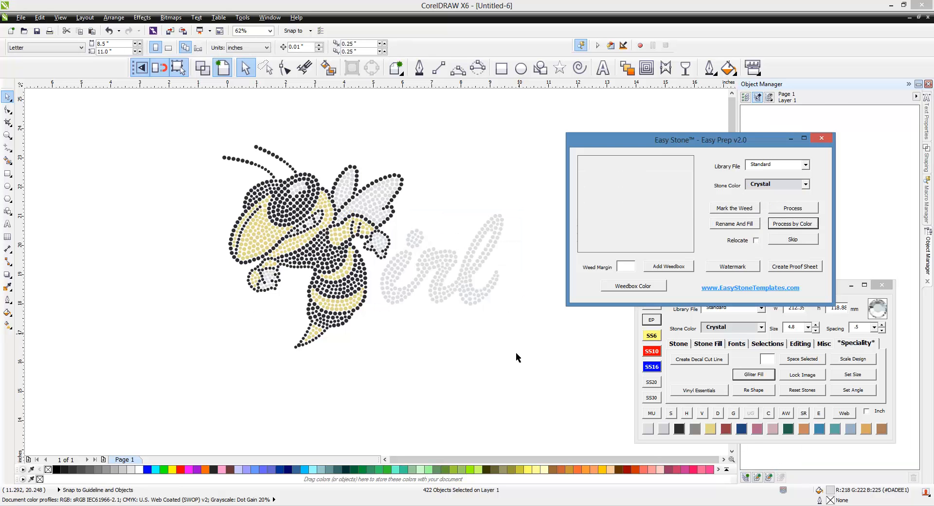
{"action": "left_click", "coordinate": [821, 139]}
Step: Generate the bee design's stone count report and calculate its stone price of 4.33
{"action": "left_click_drag", "start_coordinate": [566, 126], "coordinate": [131, 379]}
{"action": "left_click", "coordinate": [803, 415]}
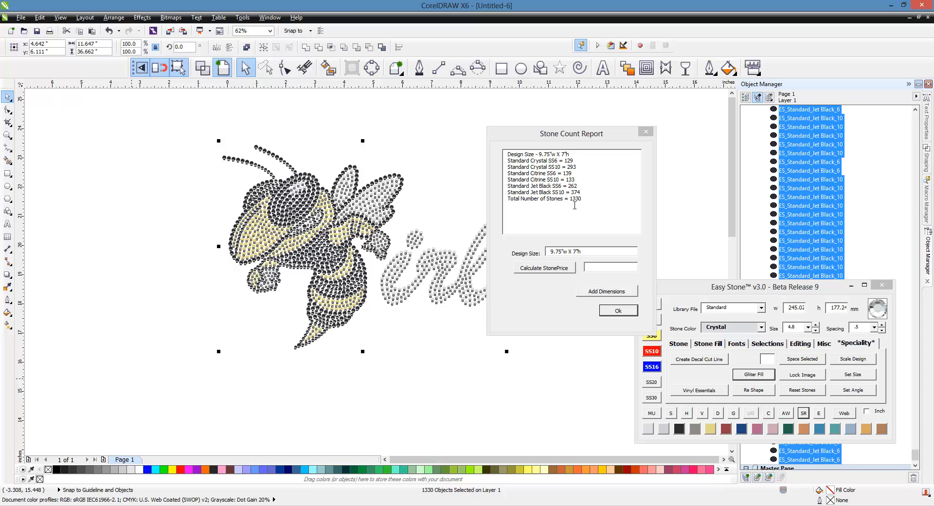
{"action": "left_click", "coordinate": [553, 273]}
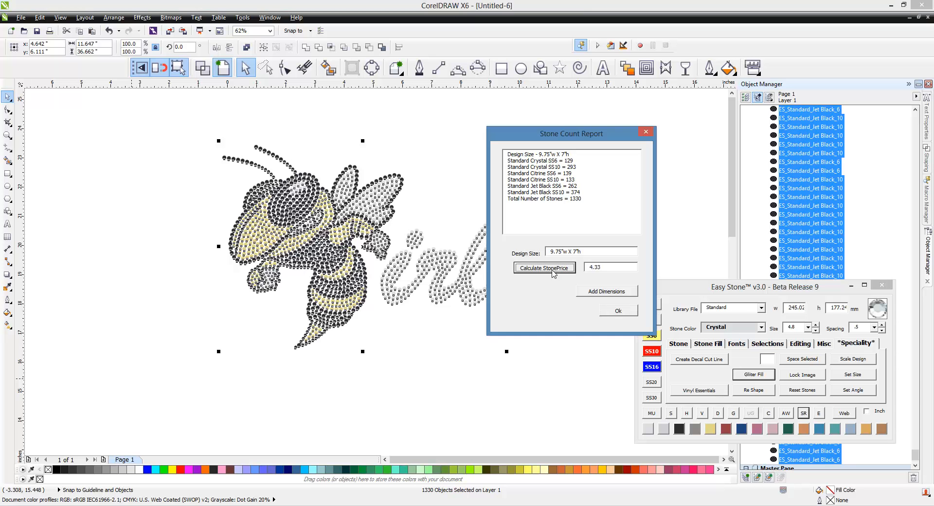
{"action": "left_click_drag", "start_coordinate": [602, 270], "coordinate": [568, 278]}
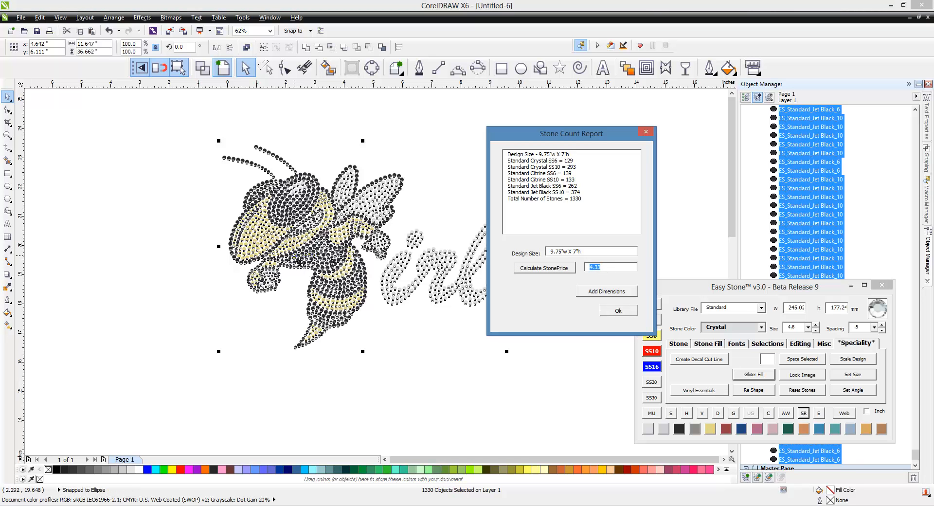
{"action": "left_click", "coordinate": [645, 135]}
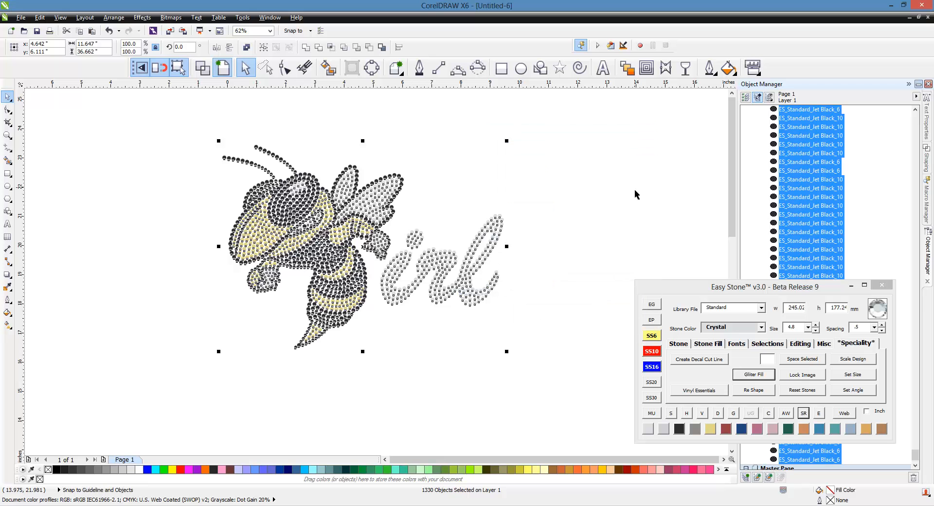
{"action": "left_click", "coordinate": [594, 201]}
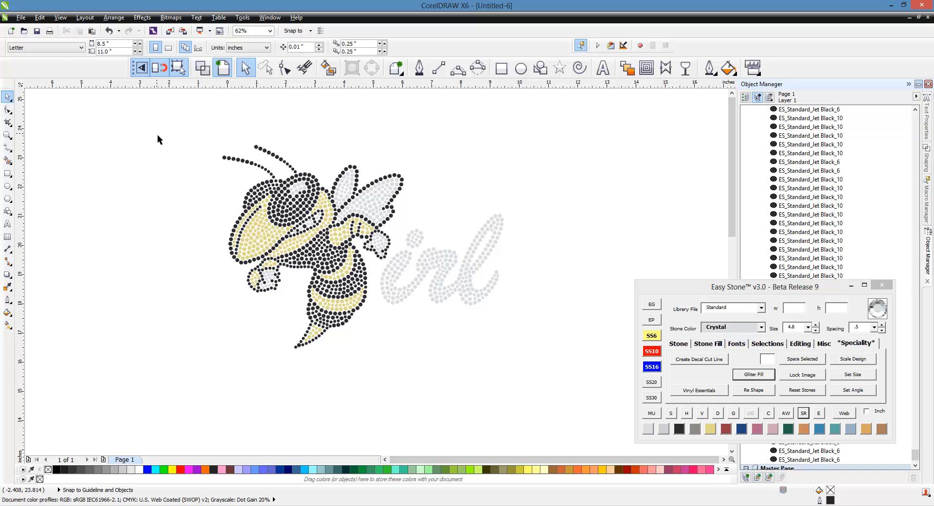
Step: Run the rhinestone simulation on the bee Girl design and zoom in to inspect the stones
{"action": "left_click_drag", "start_coordinate": [170, 120], "coordinate": [561, 374]}
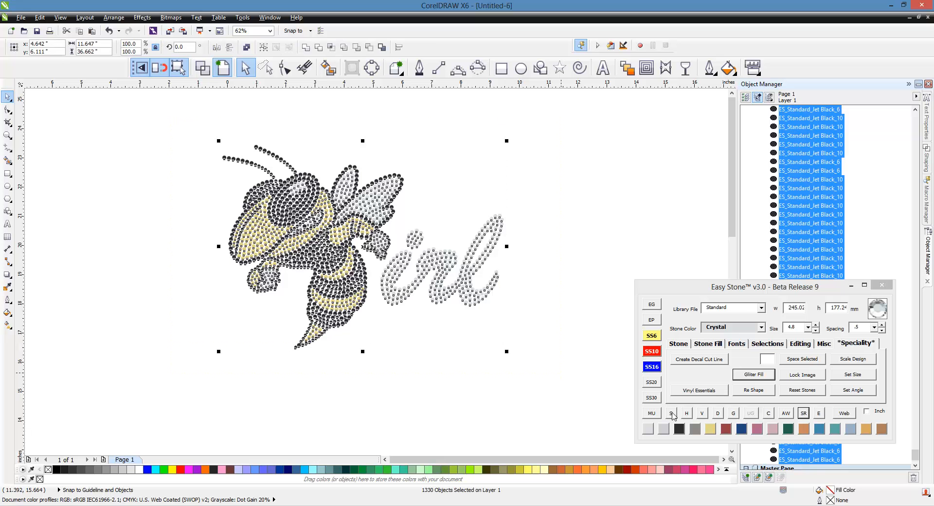
{"action": "left_click", "coordinate": [671, 412]}
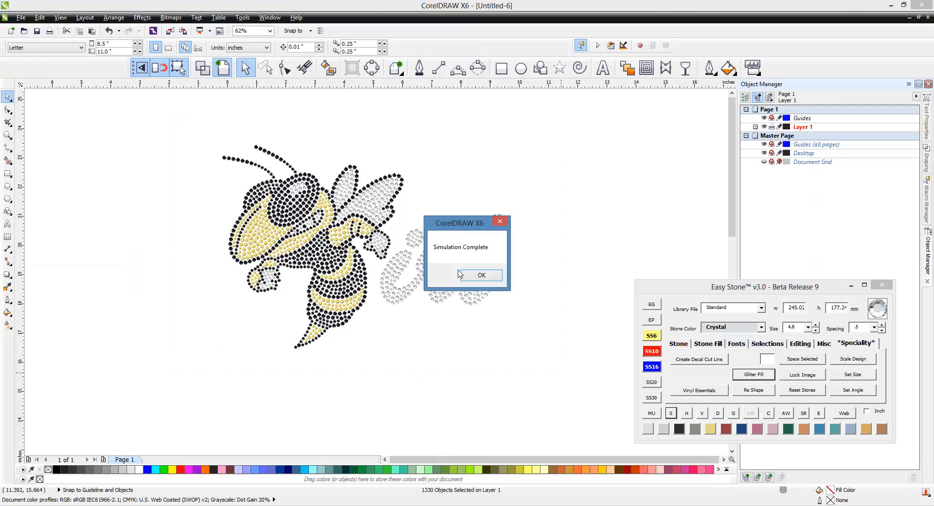
{"action": "left_click", "coordinate": [470, 275]}
{"action": "scroll", "coordinate": [470, 304], "scroll_direction": "up", "scroll_amount": 5}
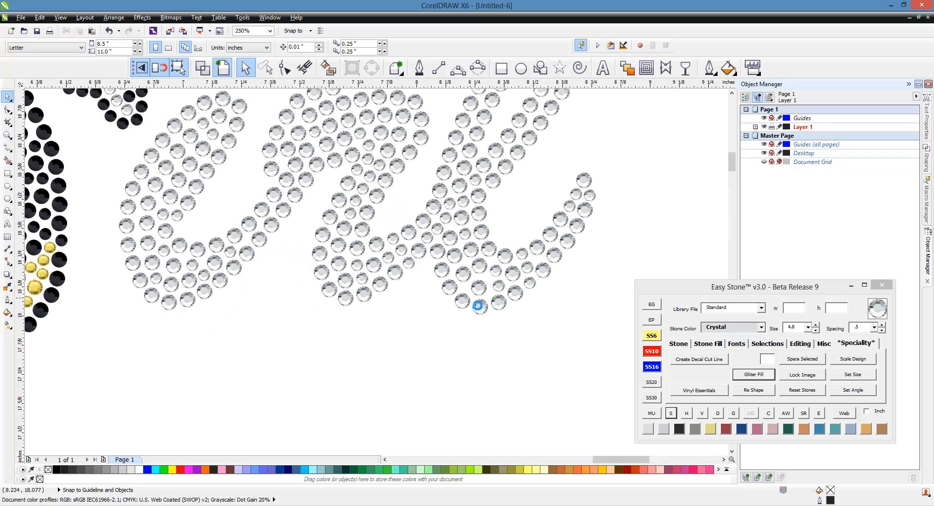
{"action": "scroll", "coordinate": [505, 298], "scroll_direction": "down", "scroll_amount": 2}
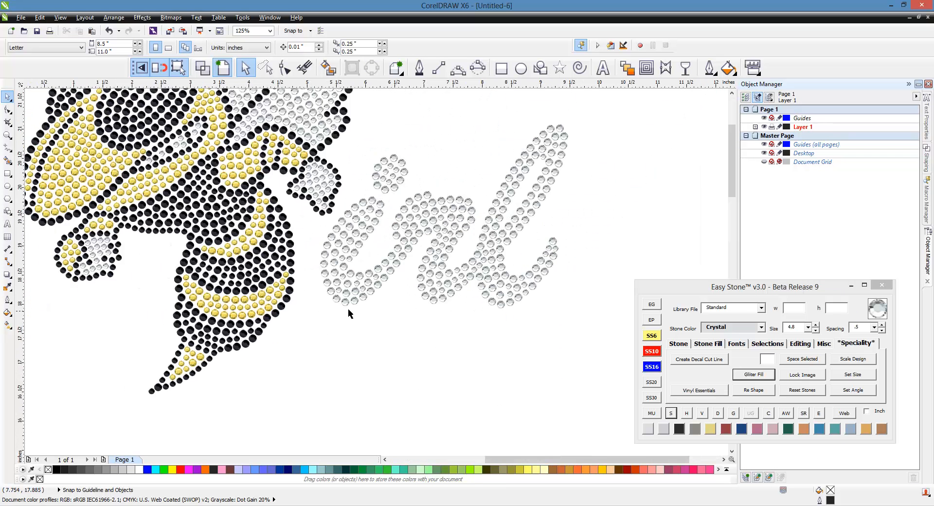
{"action": "scroll", "coordinate": [164, 291], "scroll_direction": "up", "scroll_amount": 1}
{"action": "scroll", "coordinate": [278, 339], "scroll_direction": "up", "scroll_amount": 1}
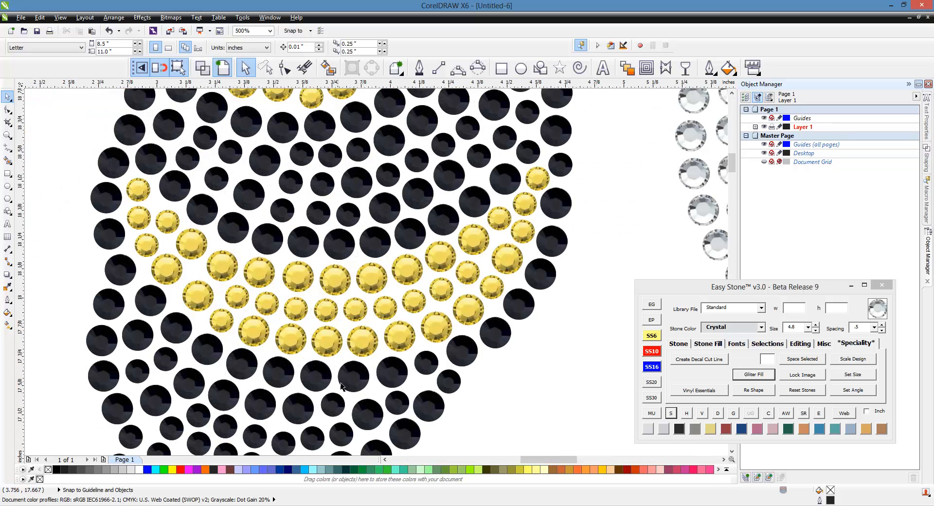
{"action": "scroll", "coordinate": [313, 298], "scroll_direction": "down", "scroll_amount": 3}
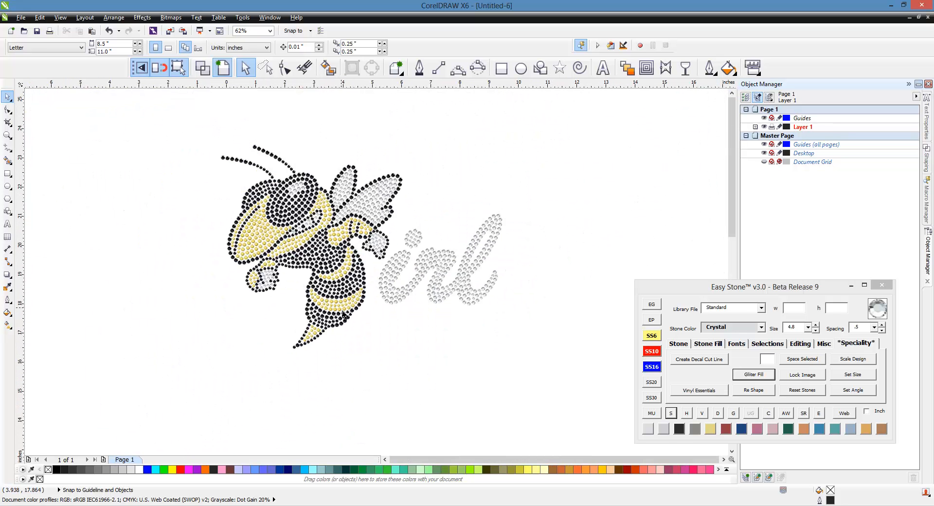
{"action": "left_click_drag", "start_coordinate": [168, 124], "coordinate": [552, 375]}
Step: Generate a glitter T-shirt proof sheet for the design with Easy Stone MU's Create Proof Sheet
{"action": "left_click", "coordinate": [651, 413]}
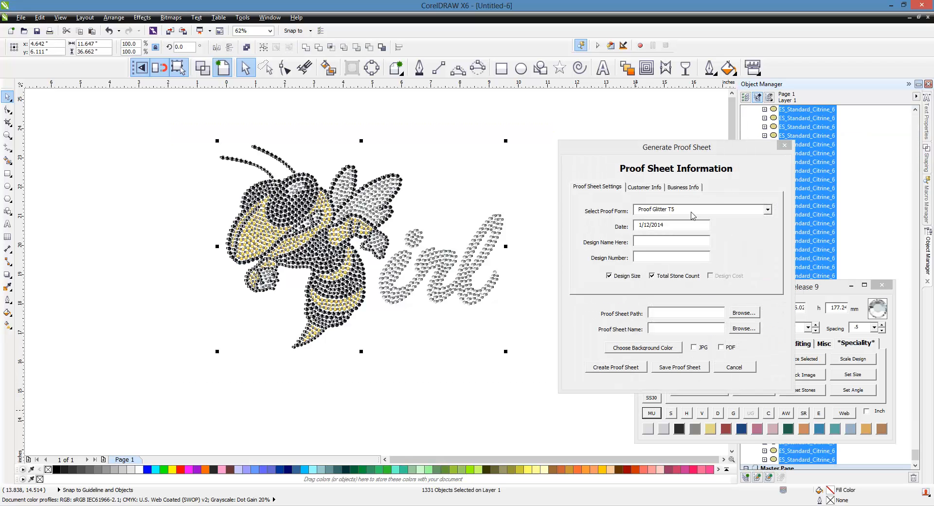
{"action": "left_click", "coordinate": [626, 369]}
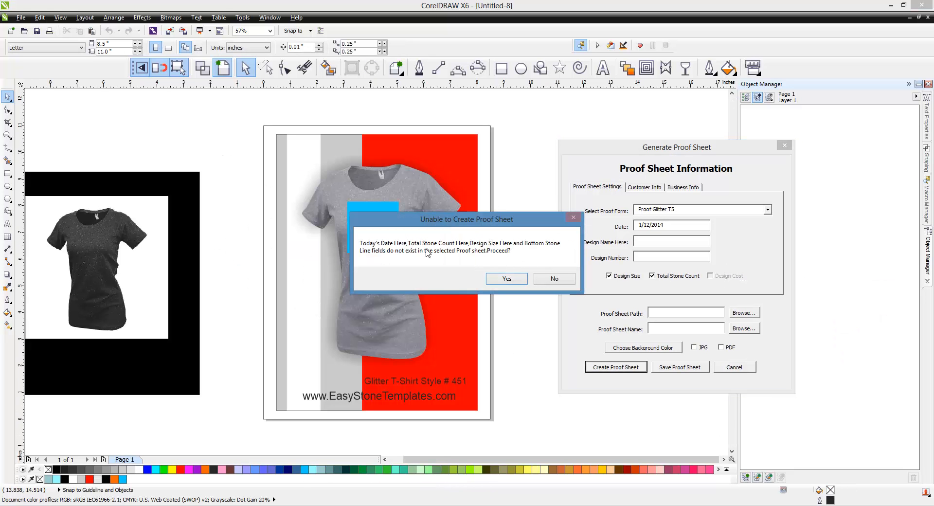
Step: Accept the missing-fields warning, move the bee Girl design up the shirt, and scale it to 105.8%
{"action": "left_click", "coordinate": [524, 283]}
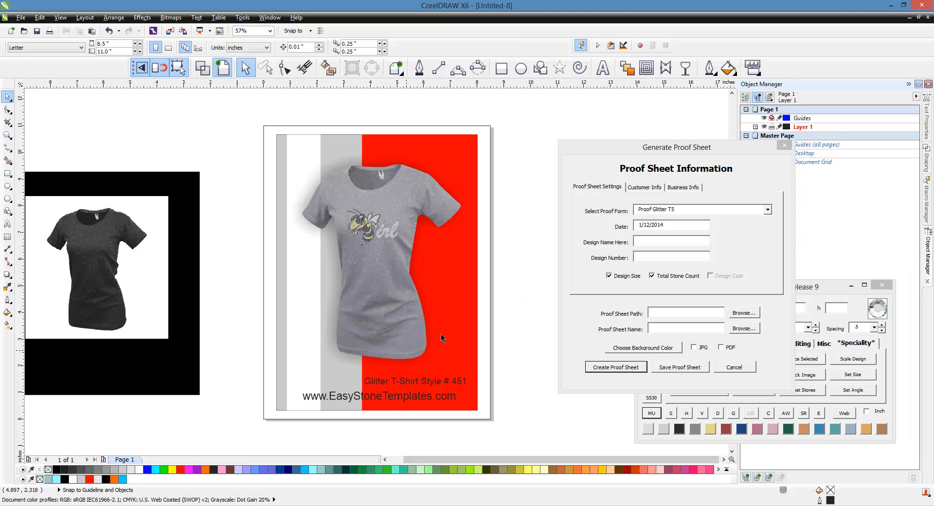
{"action": "scroll", "coordinate": [382, 231], "scroll_direction": "up", "scroll_amount": 4}
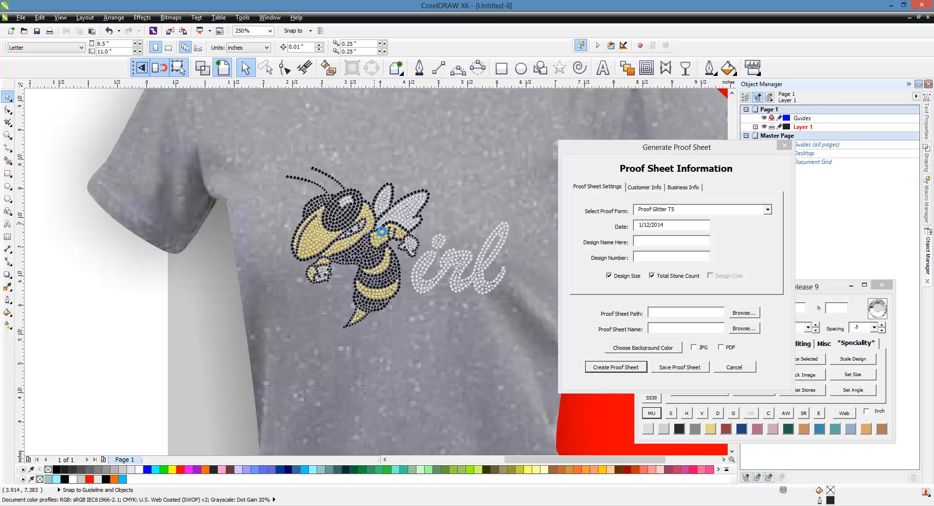
{"action": "scroll", "coordinate": [379, 231], "scroll_direction": "down", "scroll_amount": 3}
{"action": "left_click_drag", "start_coordinate": [200, 158], "coordinate": [526, 311]}
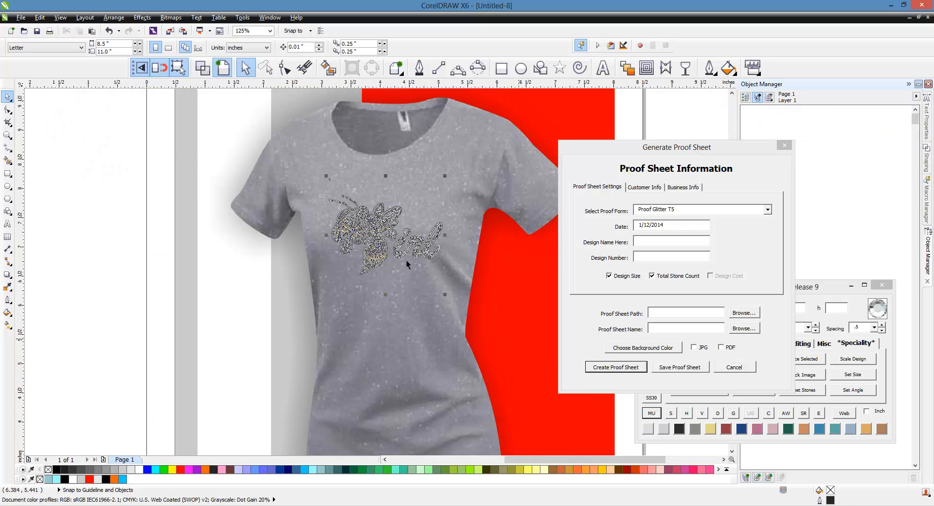
{"action": "left_click_drag", "start_coordinate": [370, 221], "coordinate": [369, 220]}
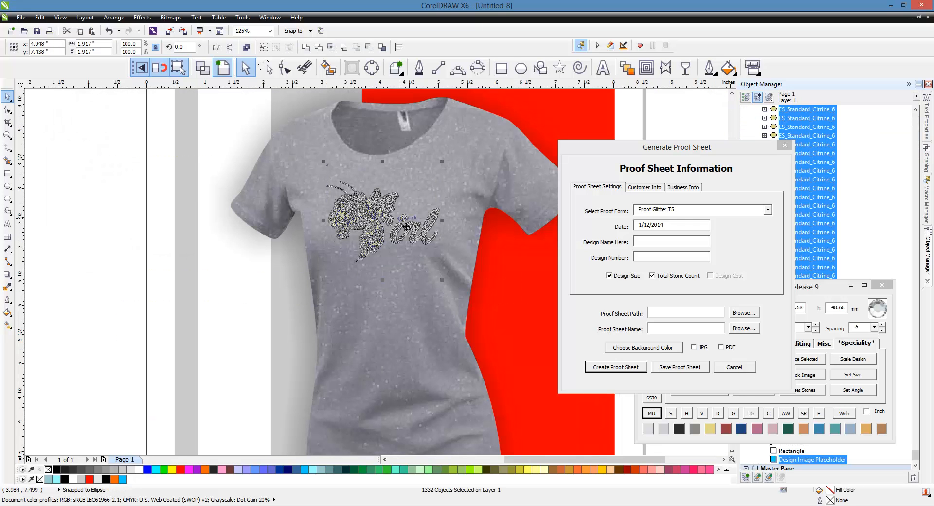
{"action": "left_click_drag", "start_coordinate": [442, 168], "coordinate": [449, 162]}
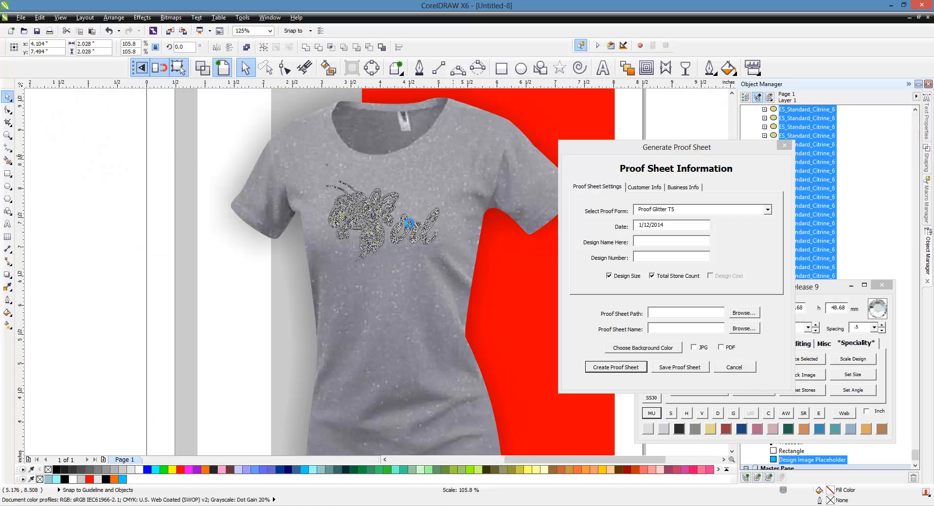
Step: Deselect the design, dismiss the Generate Proof Sheet dialog, and close the T-shirt proof document
{"action": "left_click_drag", "start_coordinate": [383, 226], "coordinate": [379, 229]}
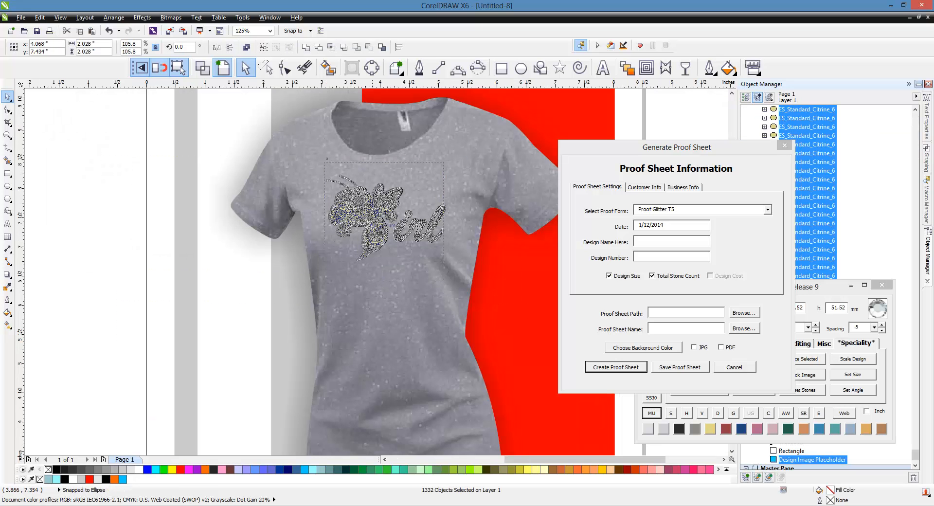
{"action": "scroll", "coordinate": [436, 235], "scroll_direction": "down", "scroll_amount": 1}
{"action": "left_click", "coordinate": [269, 246]}
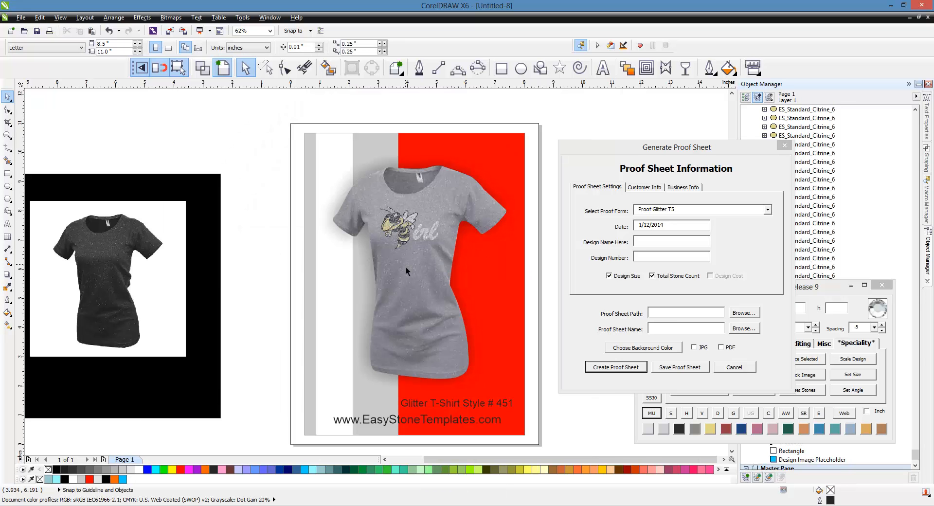
{"action": "left_click", "coordinate": [784, 145]}
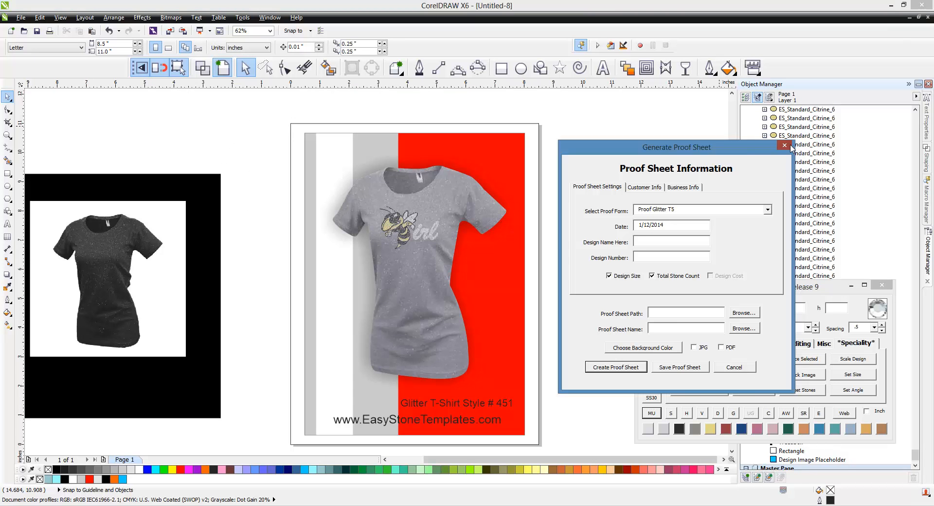
{"action": "left_click", "coordinate": [928, 18]}
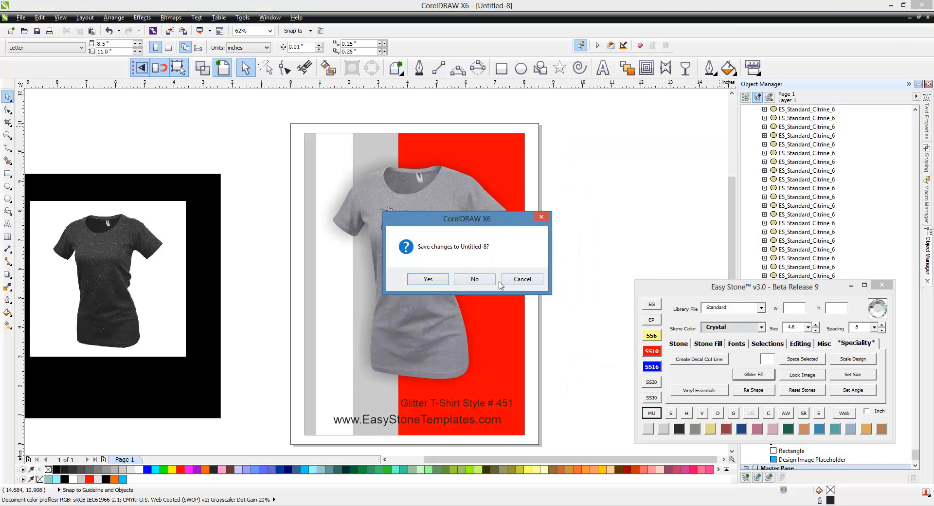
Step: Discard Untitled-8 unsaved, marquee-select the whole bee Girl design in Untitled-6, and relaunch Easy Stone MU
{"action": "left_click", "coordinate": [466, 279]}
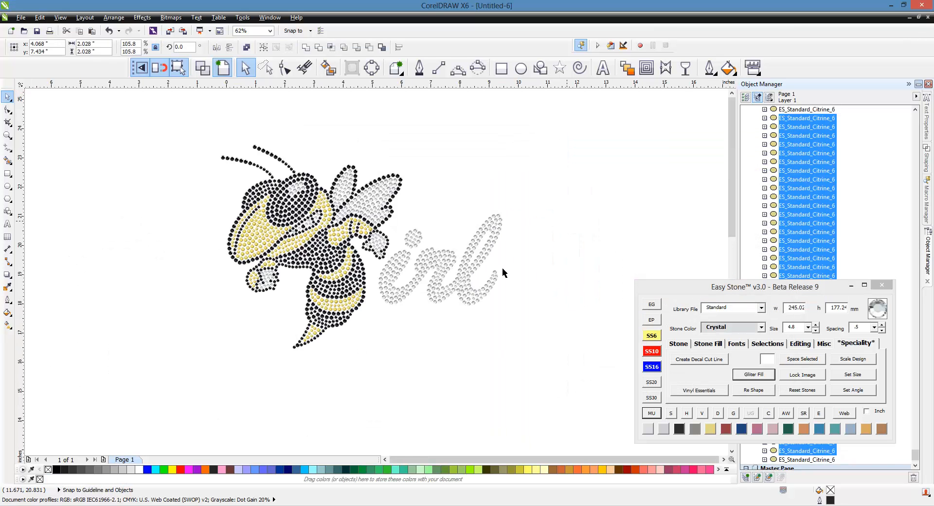
{"action": "scroll", "coordinate": [474, 275], "scroll_direction": "down", "scroll_amount": 4}
{"action": "left_click_drag", "start_coordinate": [378, 218], "coordinate": [527, 320]}
{"action": "scroll", "coordinate": [479, 261], "scroll_direction": "up", "scroll_amount": 2}
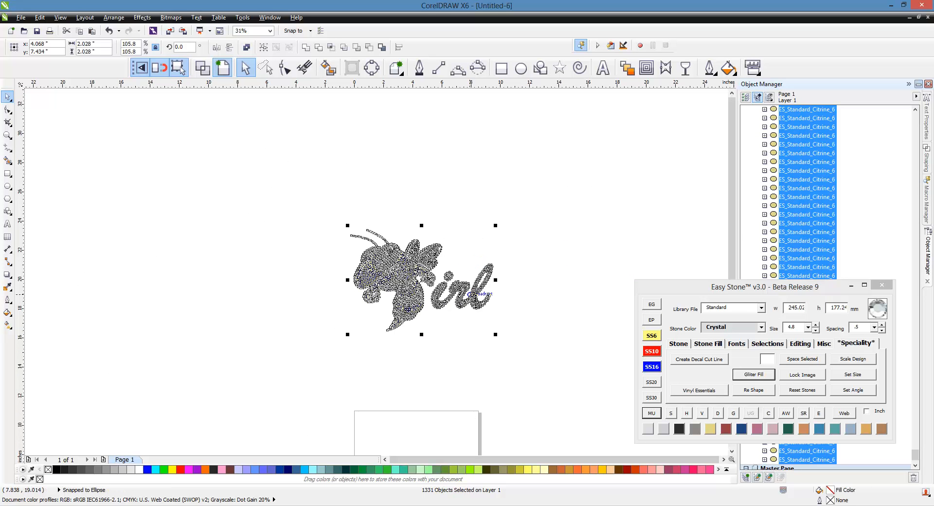
{"action": "scroll", "coordinate": [476, 302], "scroll_direction": "up", "scroll_amount": 2}
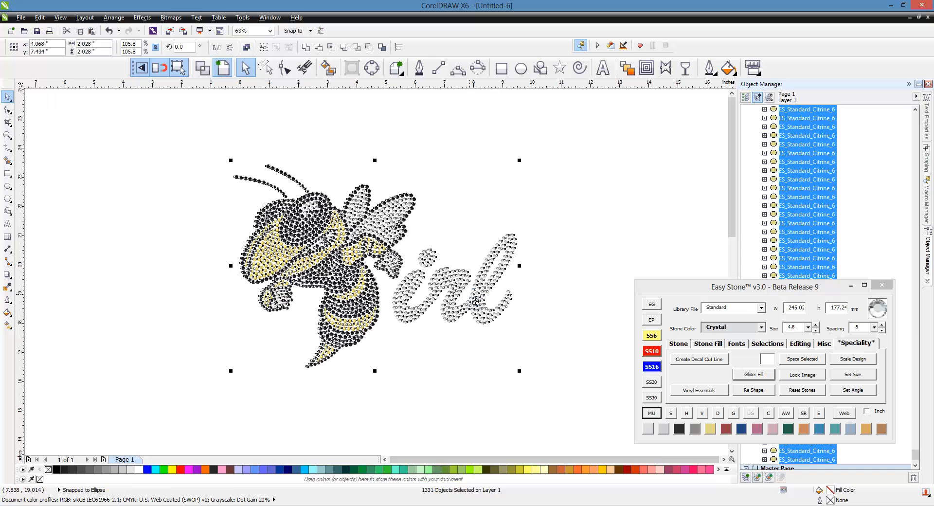
{"action": "left_click", "coordinate": [651, 413]}
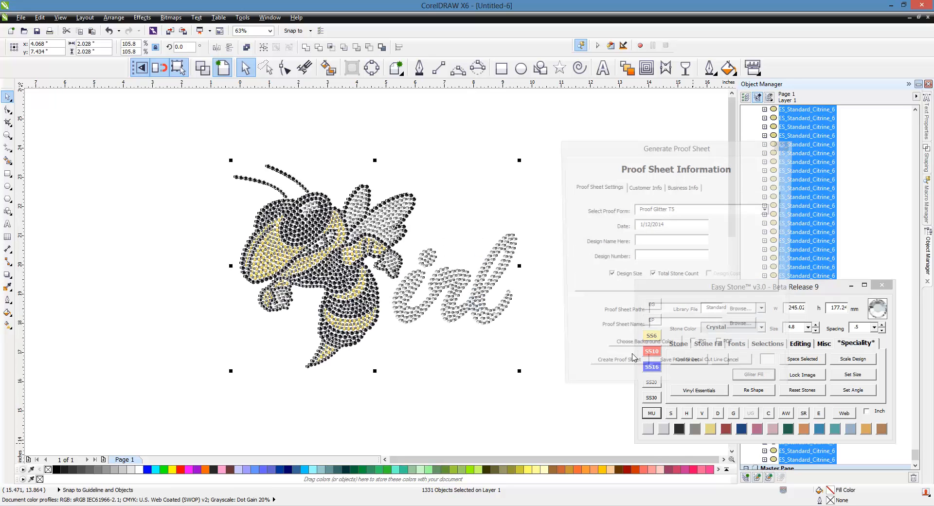
Step: Choose the 'Proof Sheet - Vert Horz 01 - 10 Slot' proof form
{"action": "left_click", "coordinate": [768, 209]}
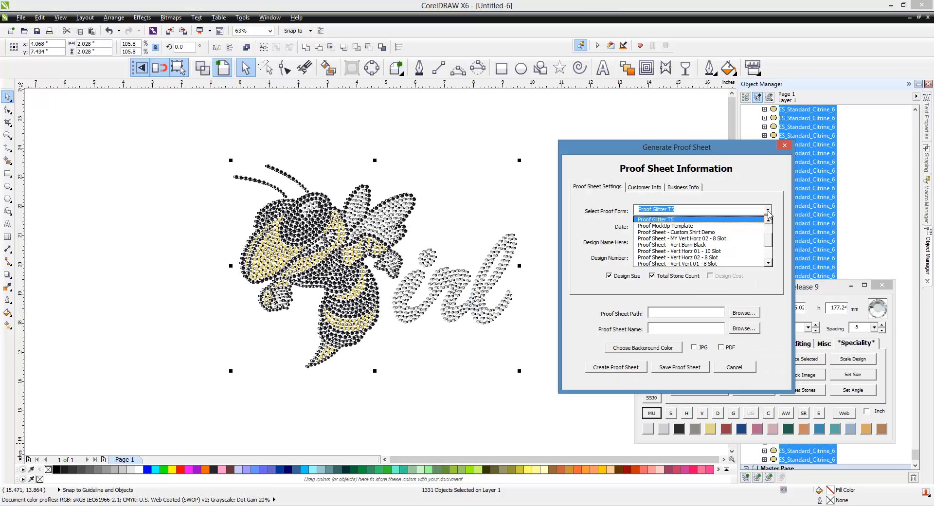
{"action": "left_click", "coordinate": [769, 242]}
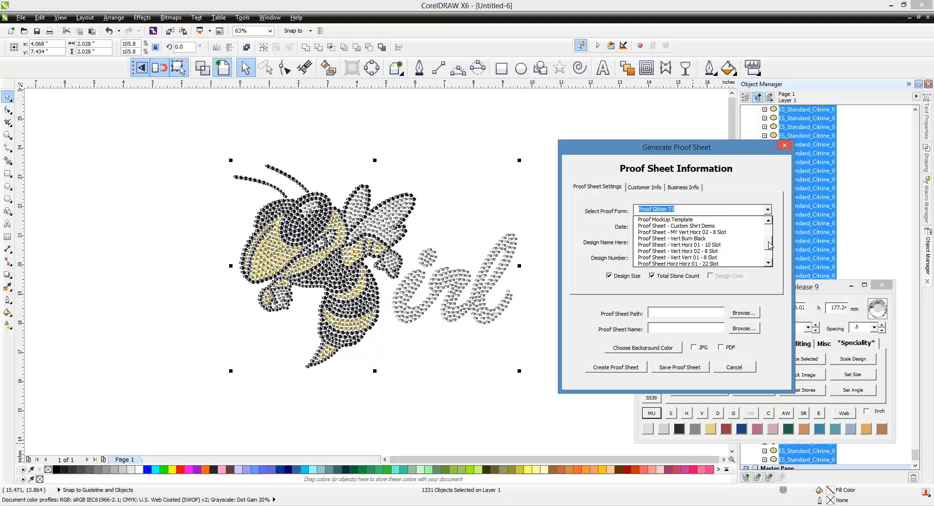
{"action": "left_click_drag", "start_coordinate": [768, 240], "coordinate": [767, 243]}
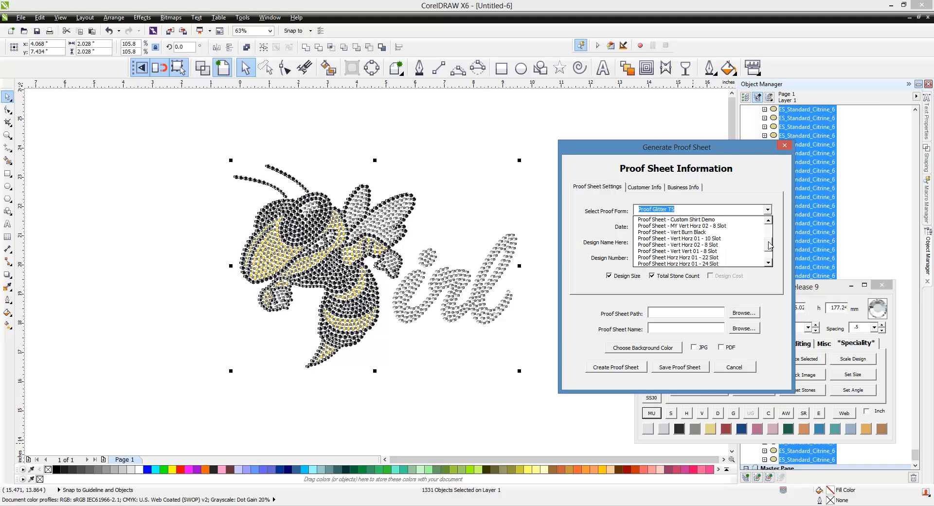
{"action": "left_click", "coordinate": [691, 238]}
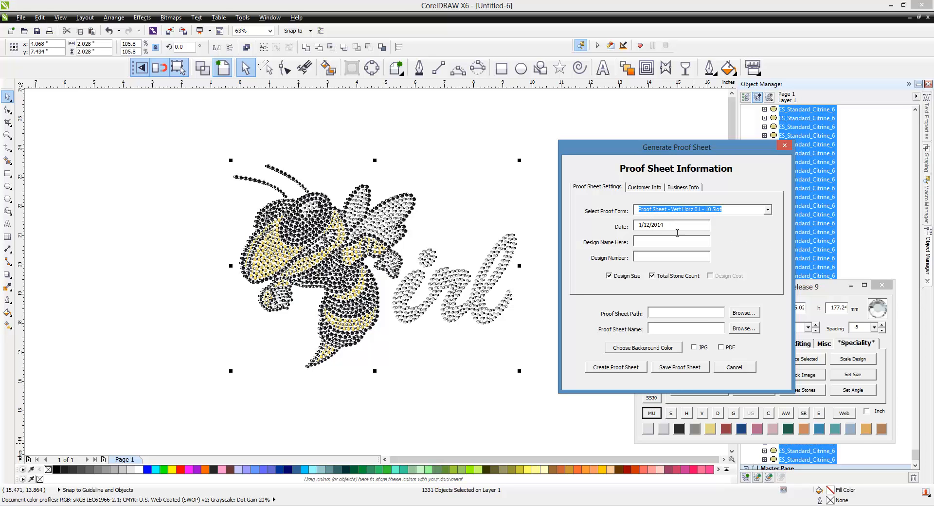
Step: Enter design name Jacket Girl and design number 456789524
{"action": "left_click", "coordinate": [664, 242]}
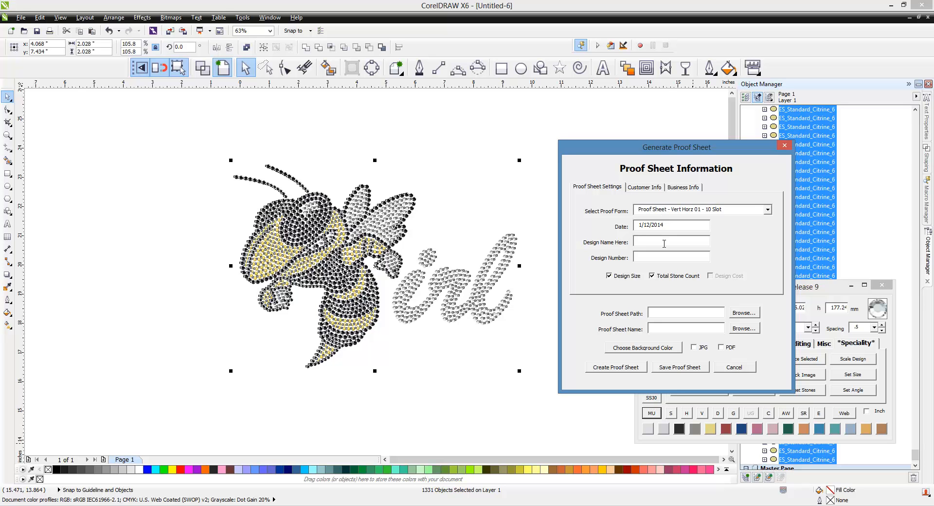
{"action": "type", "text": "Jack"}
{"action": "type", "text": "456789524"}
Step: On the Customer Info tab, enter the customer's full name and phone number
{"action": "left_click", "coordinate": [645, 189]}
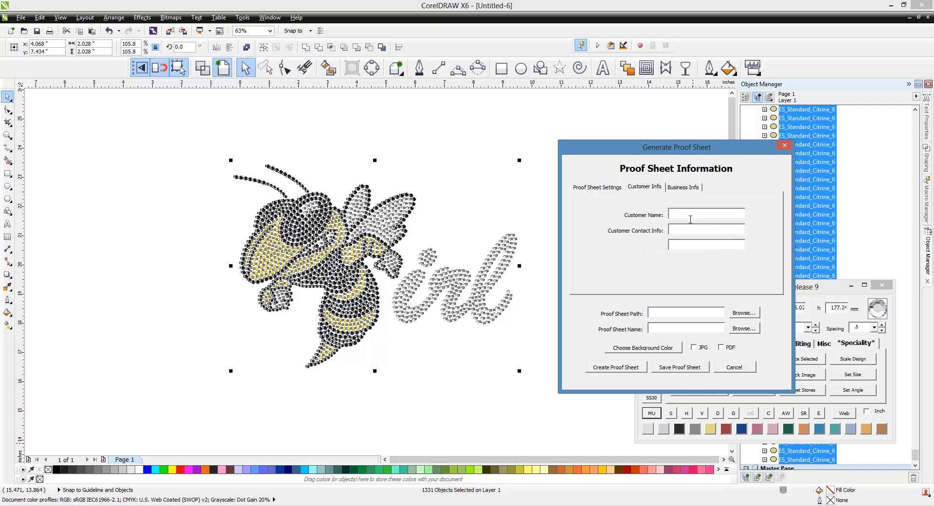
{"action": "left_click", "coordinate": [694, 231]}
Step: Enter business name Easy Stone Templates with its street address, city line and phone, then review the tabs
{"action": "left_click", "coordinate": [698, 190]}
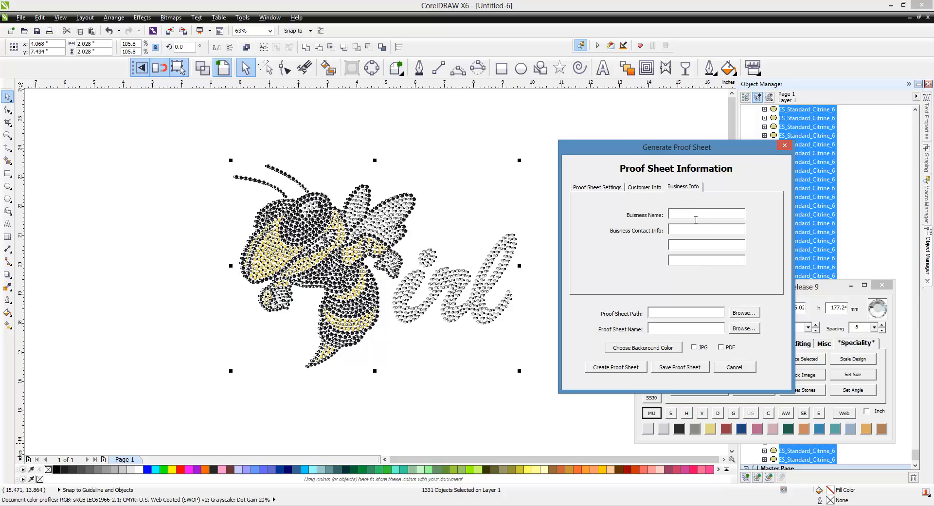
{"action": "type", "text": "Easy Stone Templates"}
{"action": "key", "text": "Tab"}
{"action": "type", "text": "123 Main St"}
{"action": "type", "text": "Sanborn, IA"}
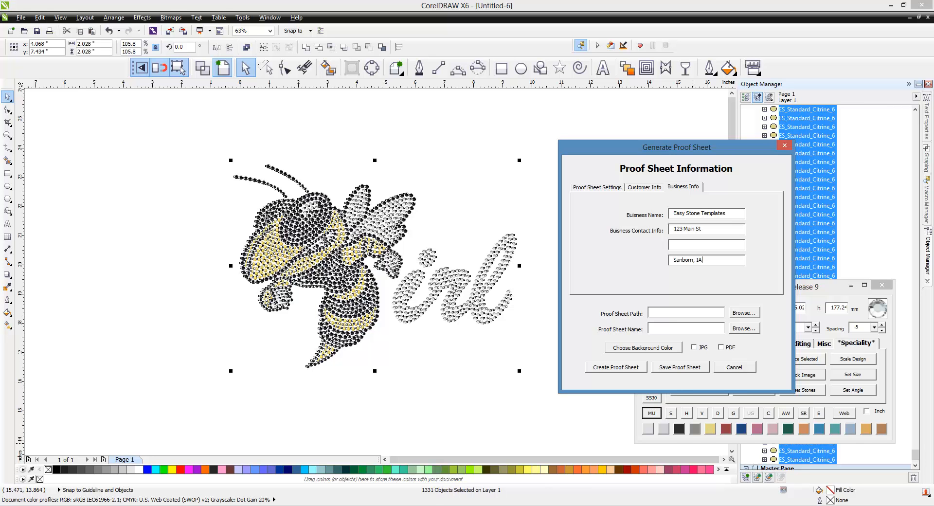
{"action": "left_click", "coordinate": [711, 248]}
{"action": "type", "text": "Sanborn, IA 51248"}
{"action": "key", "text": "Tab"}
{"action": "left_click", "coordinate": [648, 189]}
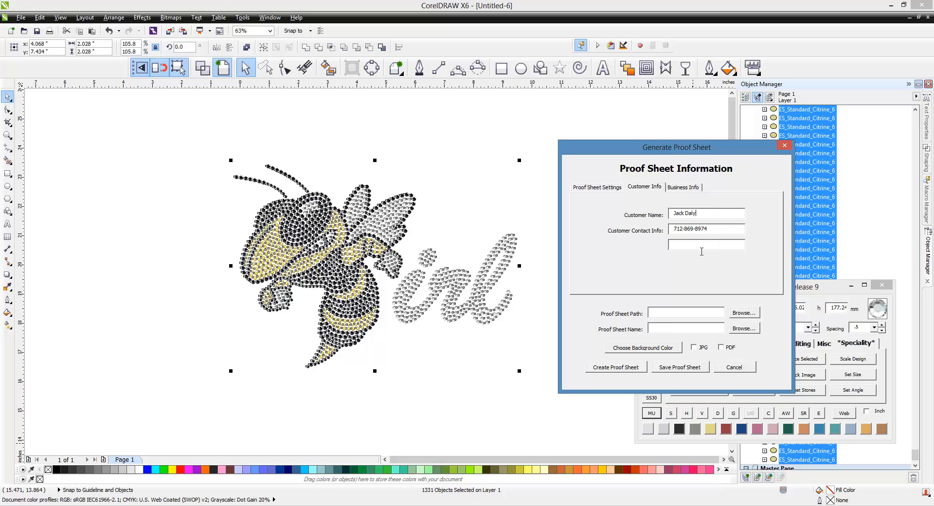
{"action": "left_click", "coordinate": [604, 188]}
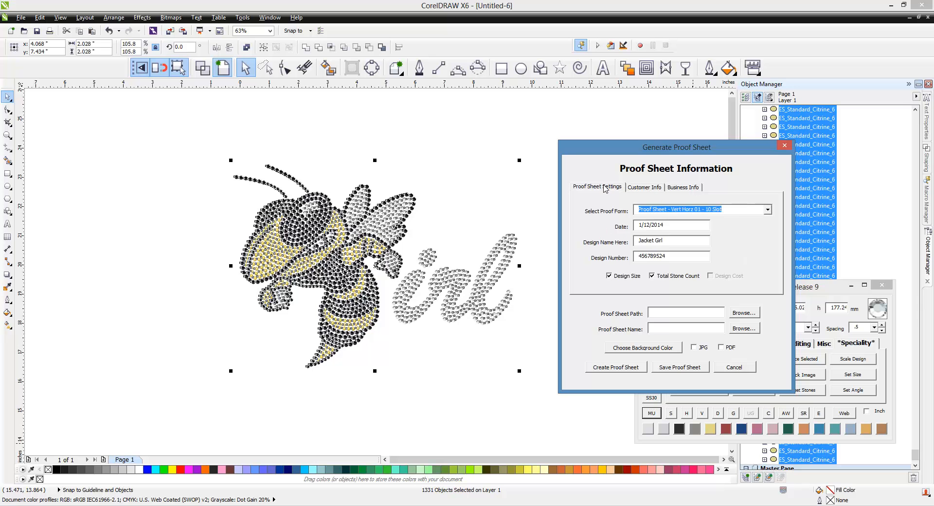
{"action": "left_click", "coordinate": [681, 188]}
Step: Create the 10-slot proof sheet, accepting the warning about the missing Business Contact Info3 field
{"action": "left_click", "coordinate": [607, 189]}
{"action": "left_click", "coordinate": [635, 368]}
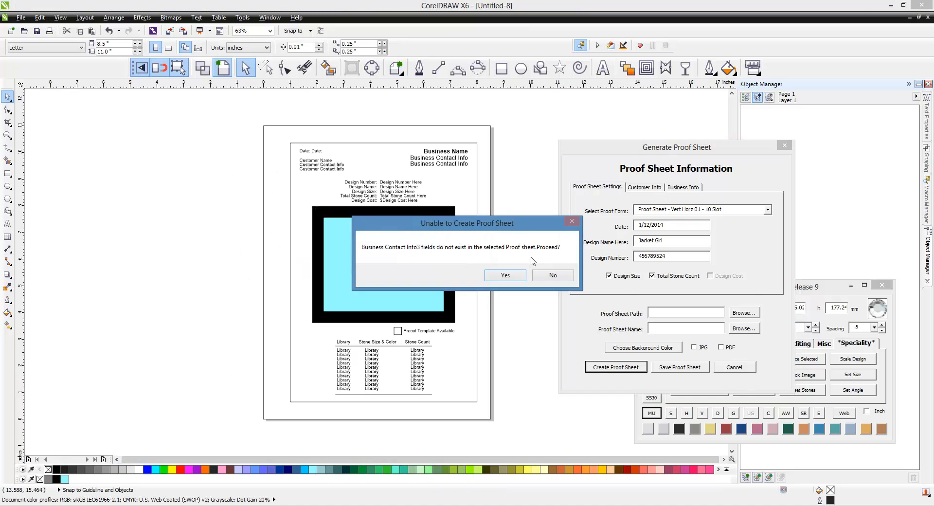
{"action": "left_click_drag", "start_coordinate": [511, 227], "coordinate": [683, 249]}
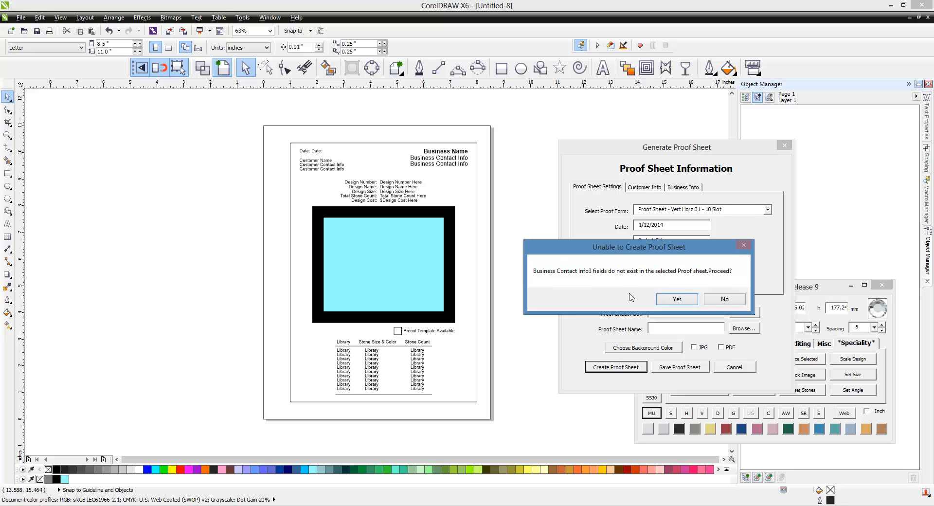
{"action": "left_click", "coordinate": [686, 300]}
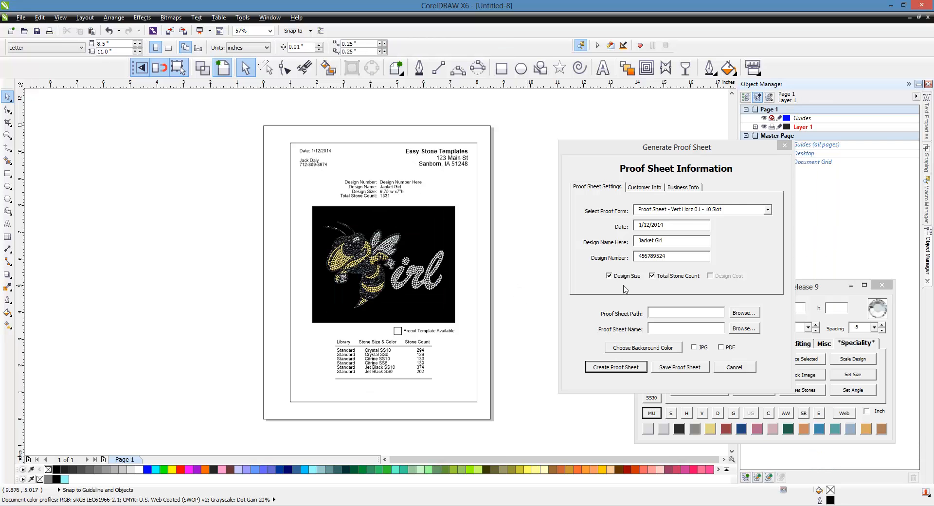
Step: Recolor the black Design Background Color rectangle to 60% gray from the palette
{"action": "scroll", "coordinate": [442, 231], "scroll_direction": "up", "scroll_amount": 3}
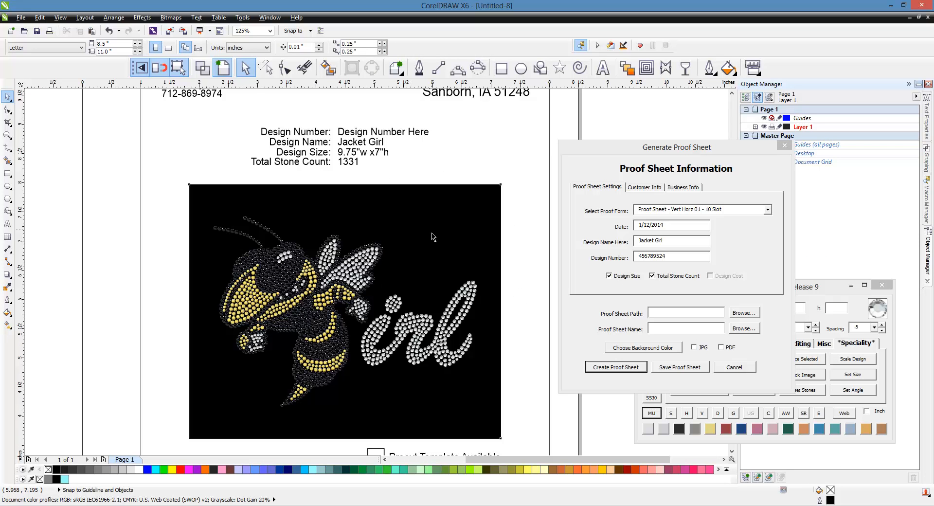
{"action": "left_click", "coordinate": [433, 237]}
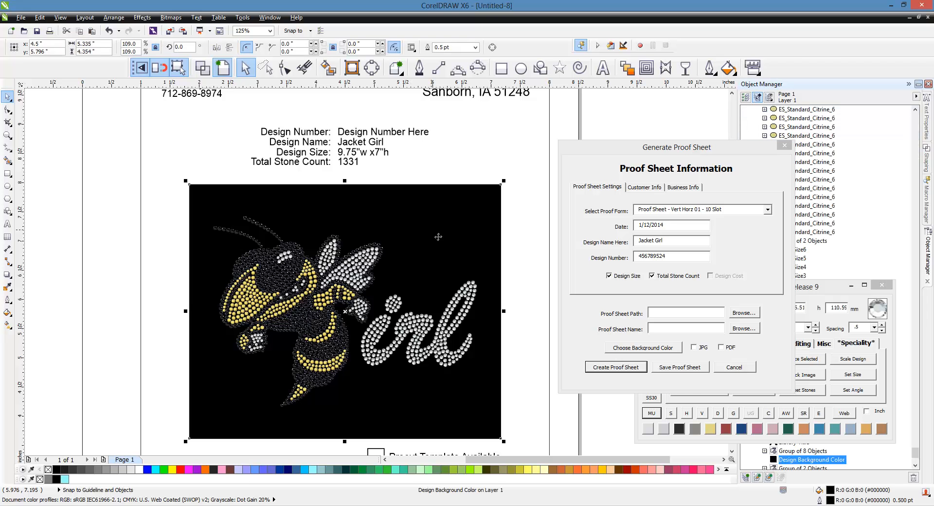
{"action": "left_click", "coordinate": [123, 468]}
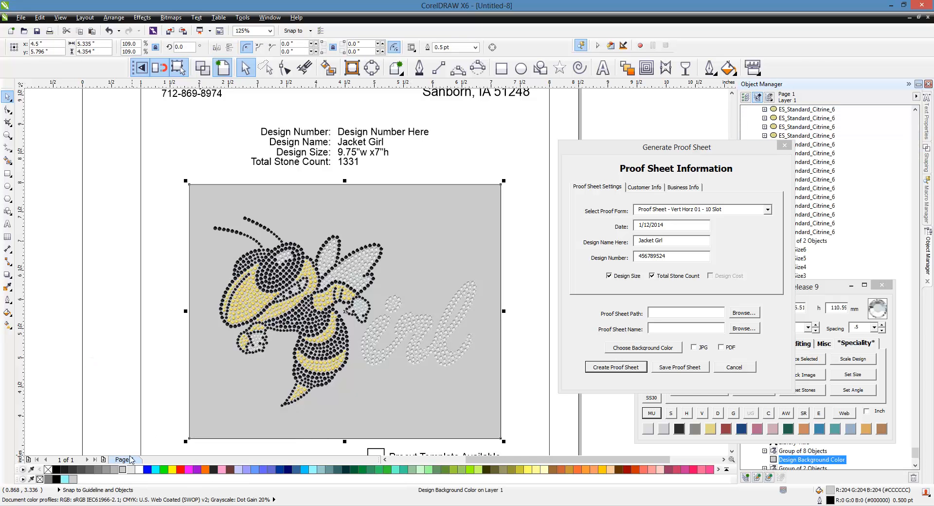
{"action": "left_click", "coordinate": [106, 469]}
{"action": "left_click", "coordinate": [90, 469]}
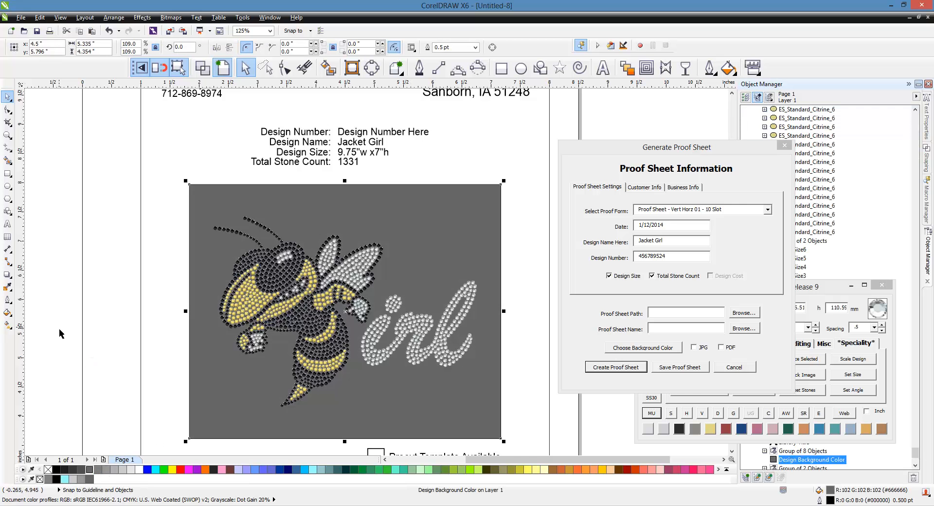
{"action": "left_click", "coordinate": [98, 469]}
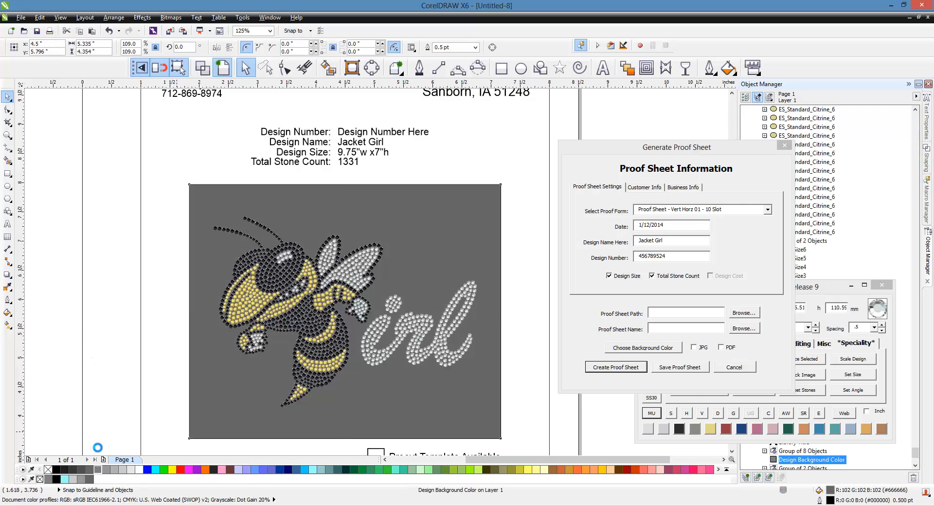
{"action": "left_click", "coordinate": [71, 340]}
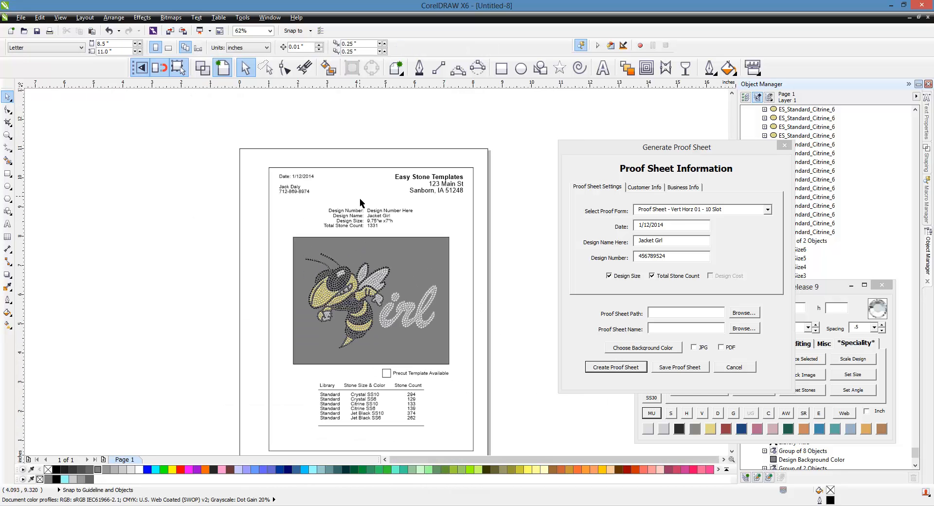
{"action": "scroll", "coordinate": [381, 209], "scroll_direction": "up", "scroll_amount": 1}
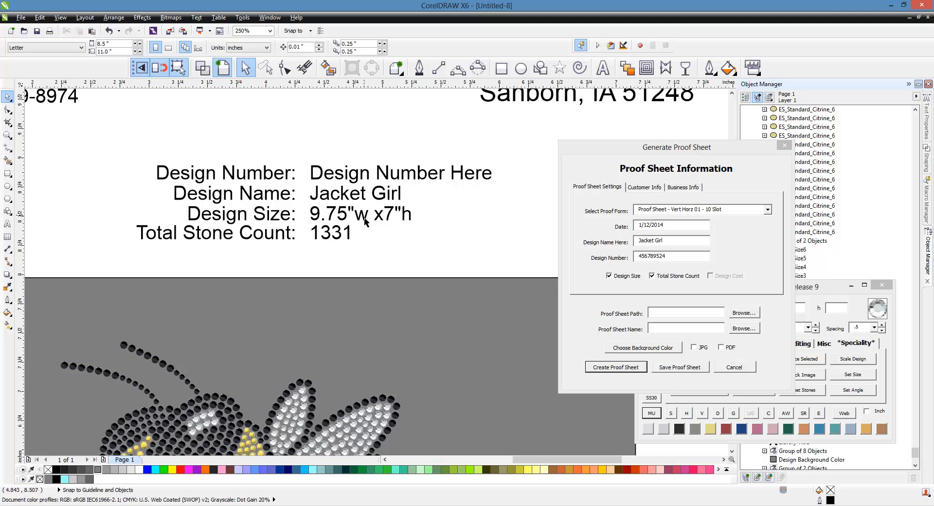
{"action": "scroll", "coordinate": [385, 230], "scroll_direction": "down", "scroll_amount": 1}
{"action": "scroll", "coordinate": [385, 230], "scroll_direction": "down", "scroll_amount": 1}
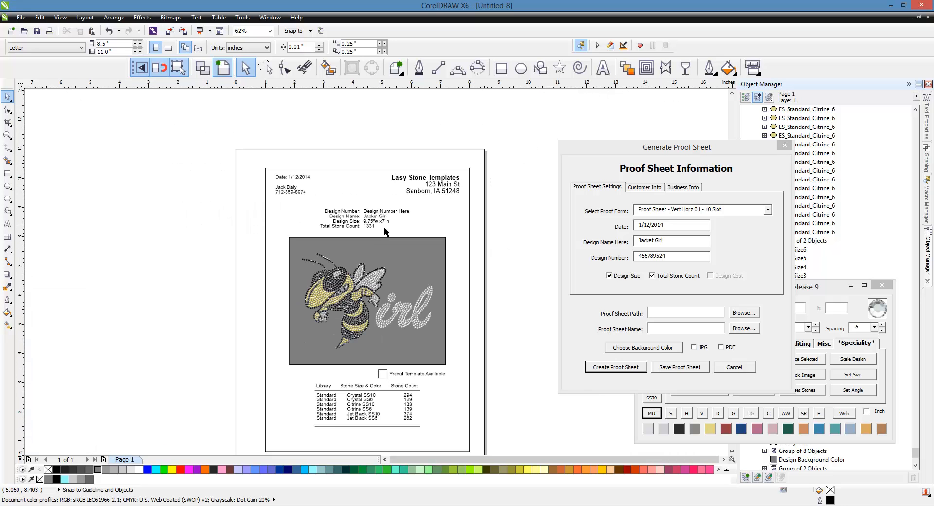
{"action": "scroll", "coordinate": [460, 329], "scroll_direction": "up", "scroll_amount": 1}
{"action": "scroll", "coordinate": [376, 215], "scroll_direction": "down", "scroll_amount": 1}
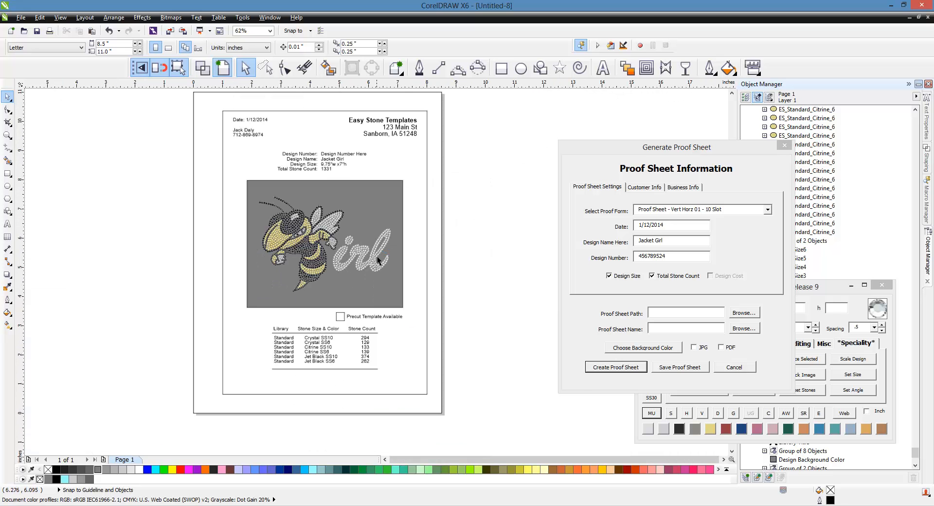
{"action": "scroll", "coordinate": [372, 298], "scroll_direction": "up", "scroll_amount": 2}
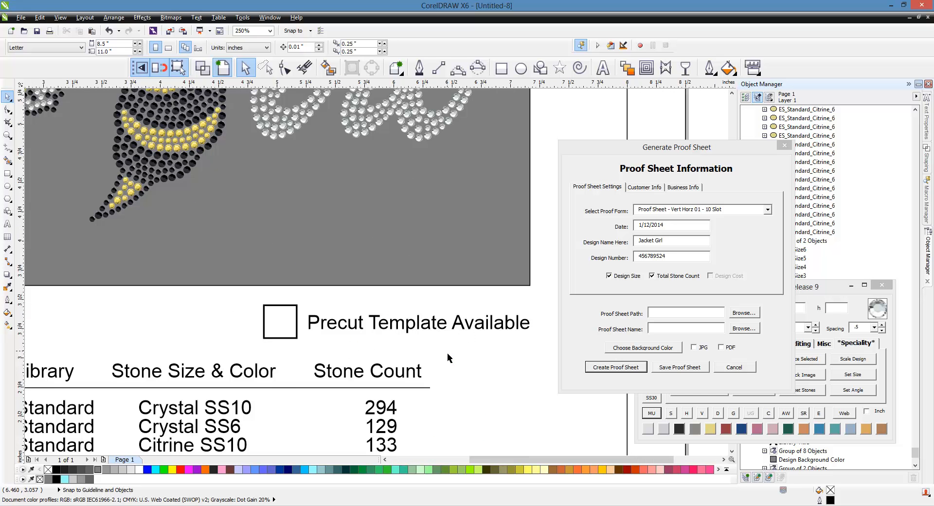
{"action": "scroll", "coordinate": [446, 359], "scroll_direction": "down", "scroll_amount": 1}
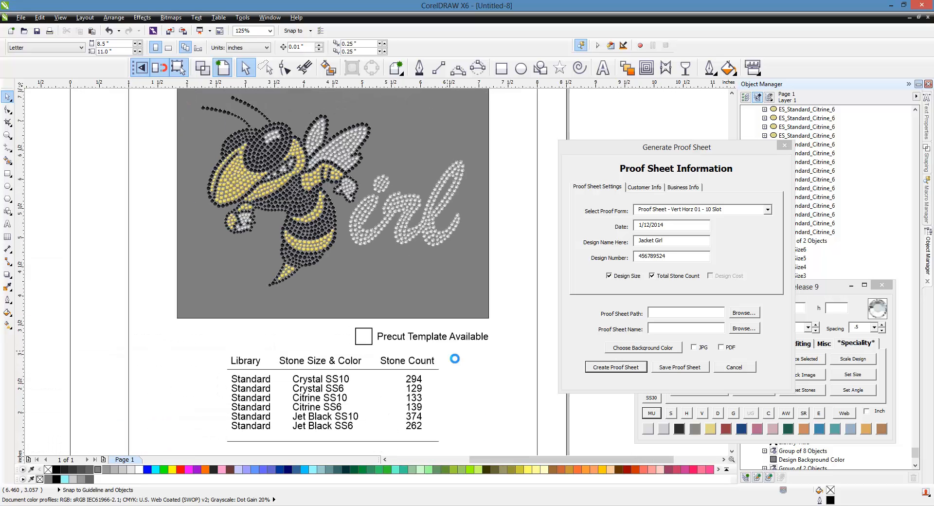
{"action": "scroll", "coordinate": [448, 354], "scroll_direction": "down", "scroll_amount": 1}
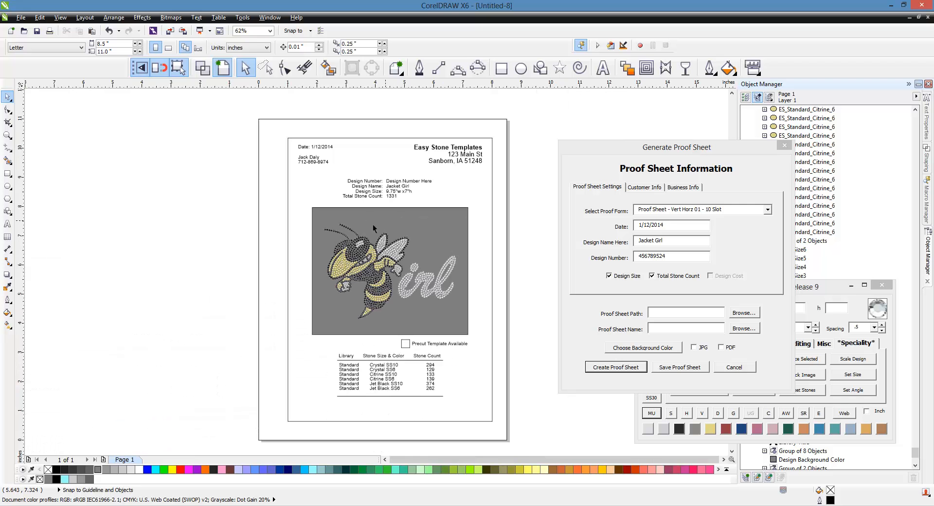
{"action": "scroll", "coordinate": [381, 310], "scroll_direction": "up", "scroll_amount": 1}
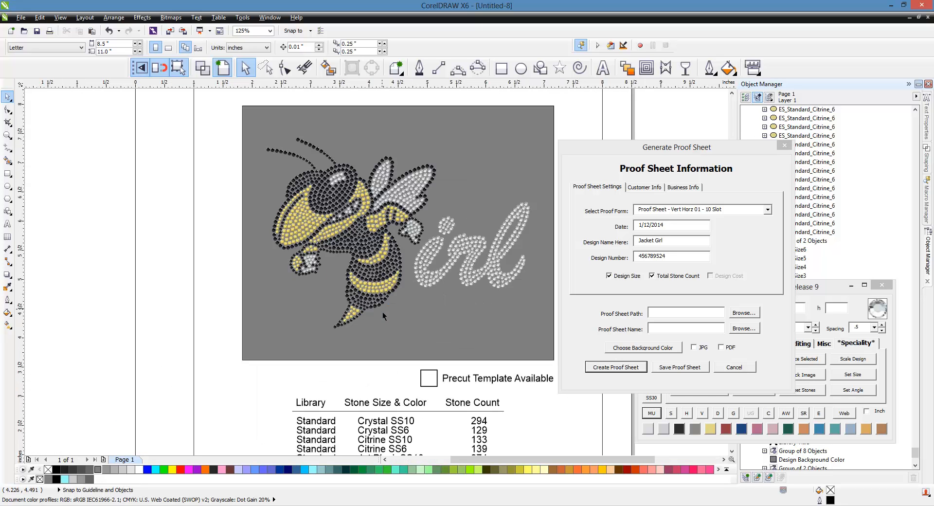
{"action": "scroll", "coordinate": [275, 304], "scroll_direction": "down", "scroll_amount": 1}
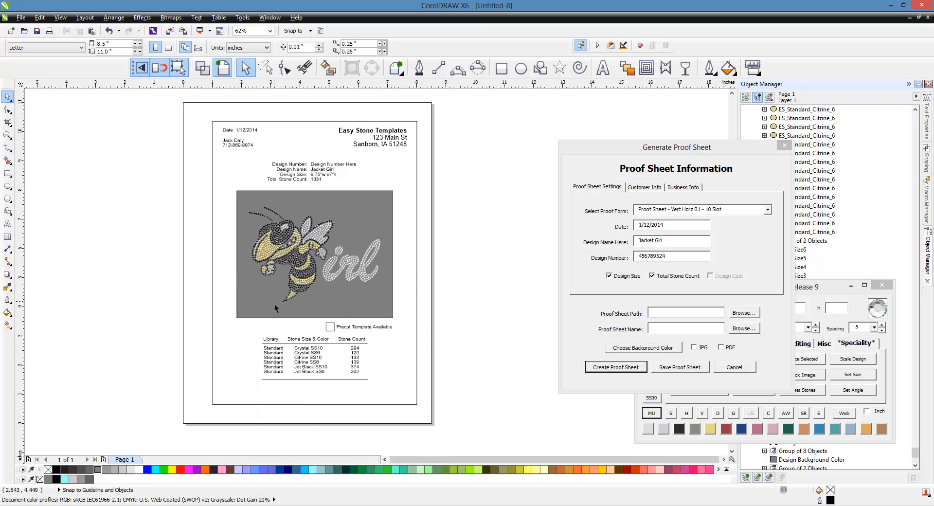
{"action": "scroll", "coordinate": [334, 331], "scroll_direction": "up", "scroll_amount": 1}
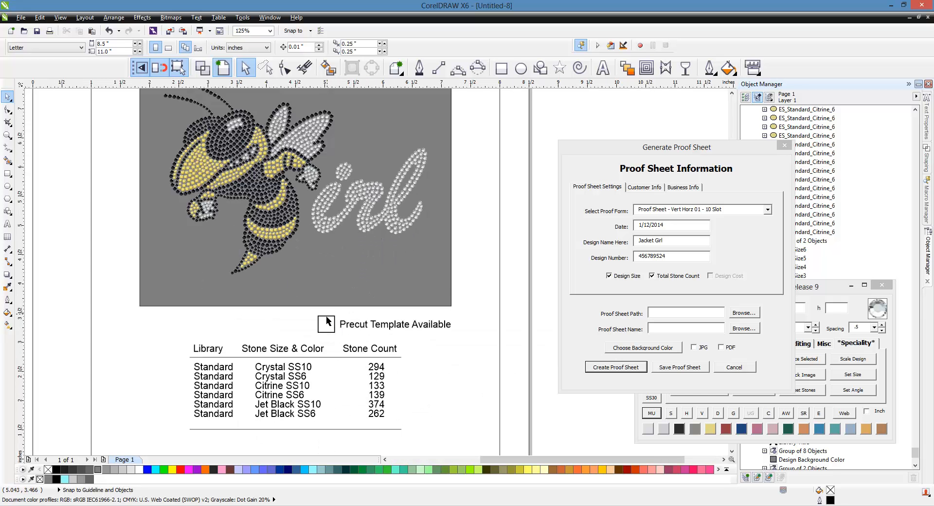
{"action": "scroll", "coordinate": [379, 343], "scroll_direction": "down", "scroll_amount": 1}
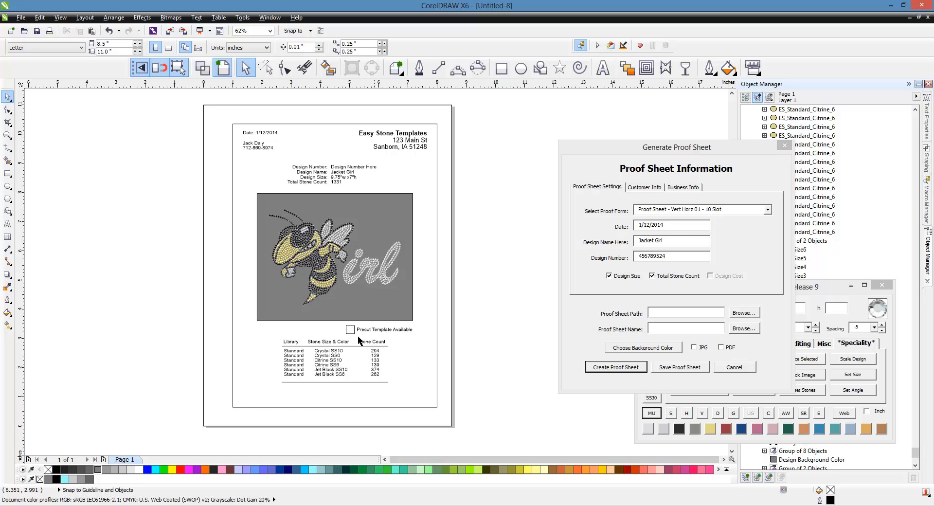
{"action": "scroll", "coordinate": [385, 341], "scroll_direction": "up", "scroll_amount": 2}
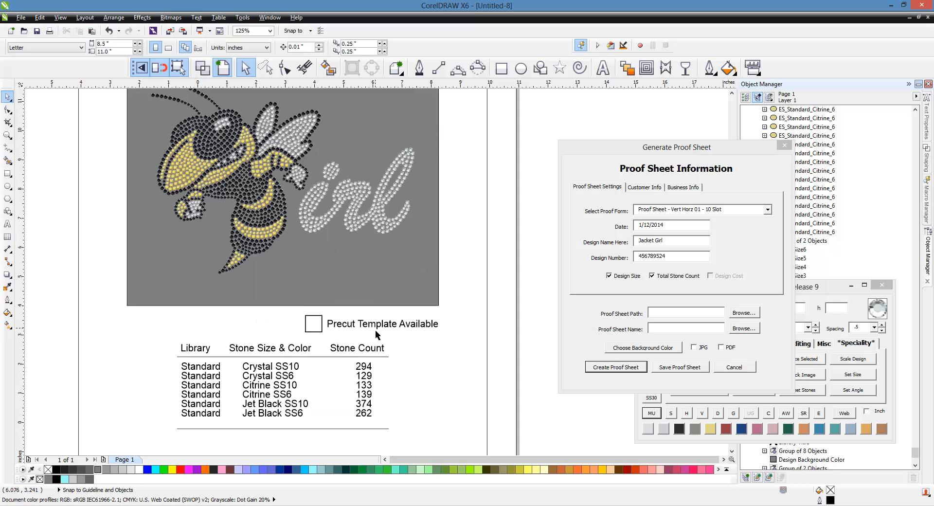
{"action": "scroll", "coordinate": [375, 330], "scroll_direction": "down", "scroll_amount": 2}
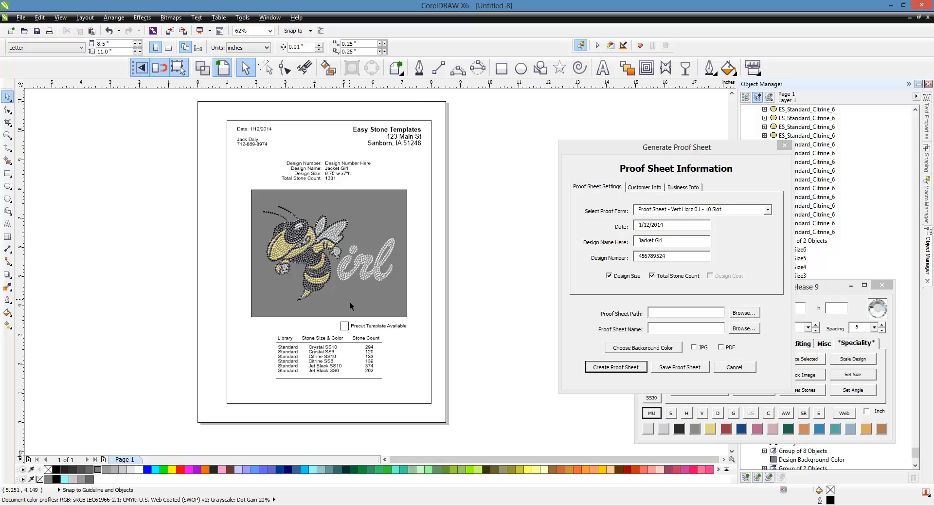